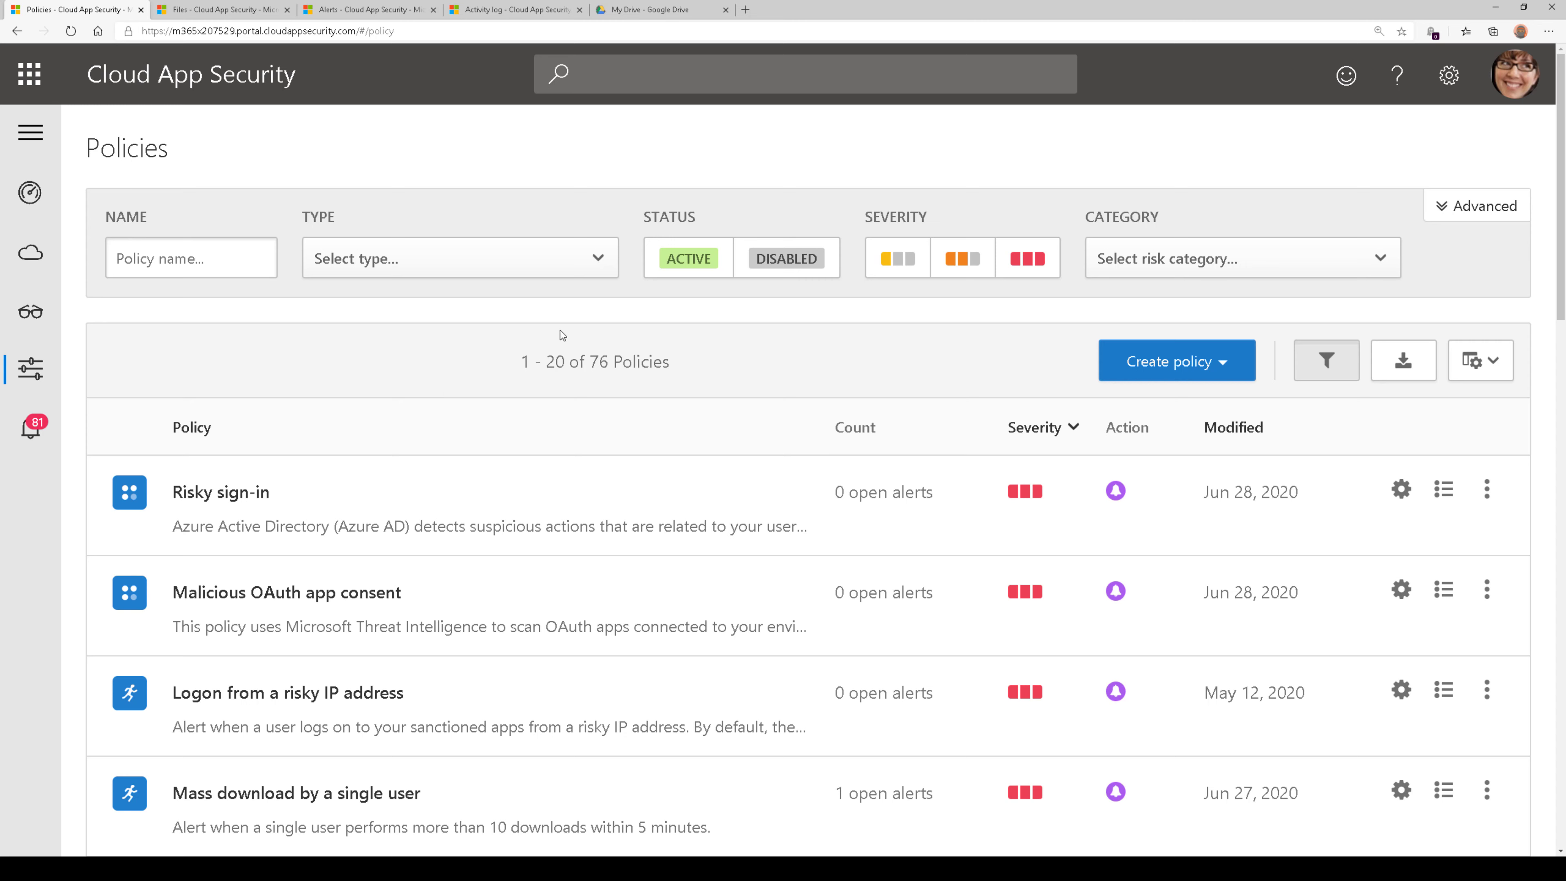
Filter the policies list to the DLP category and the File policy type
click(1218, 270)
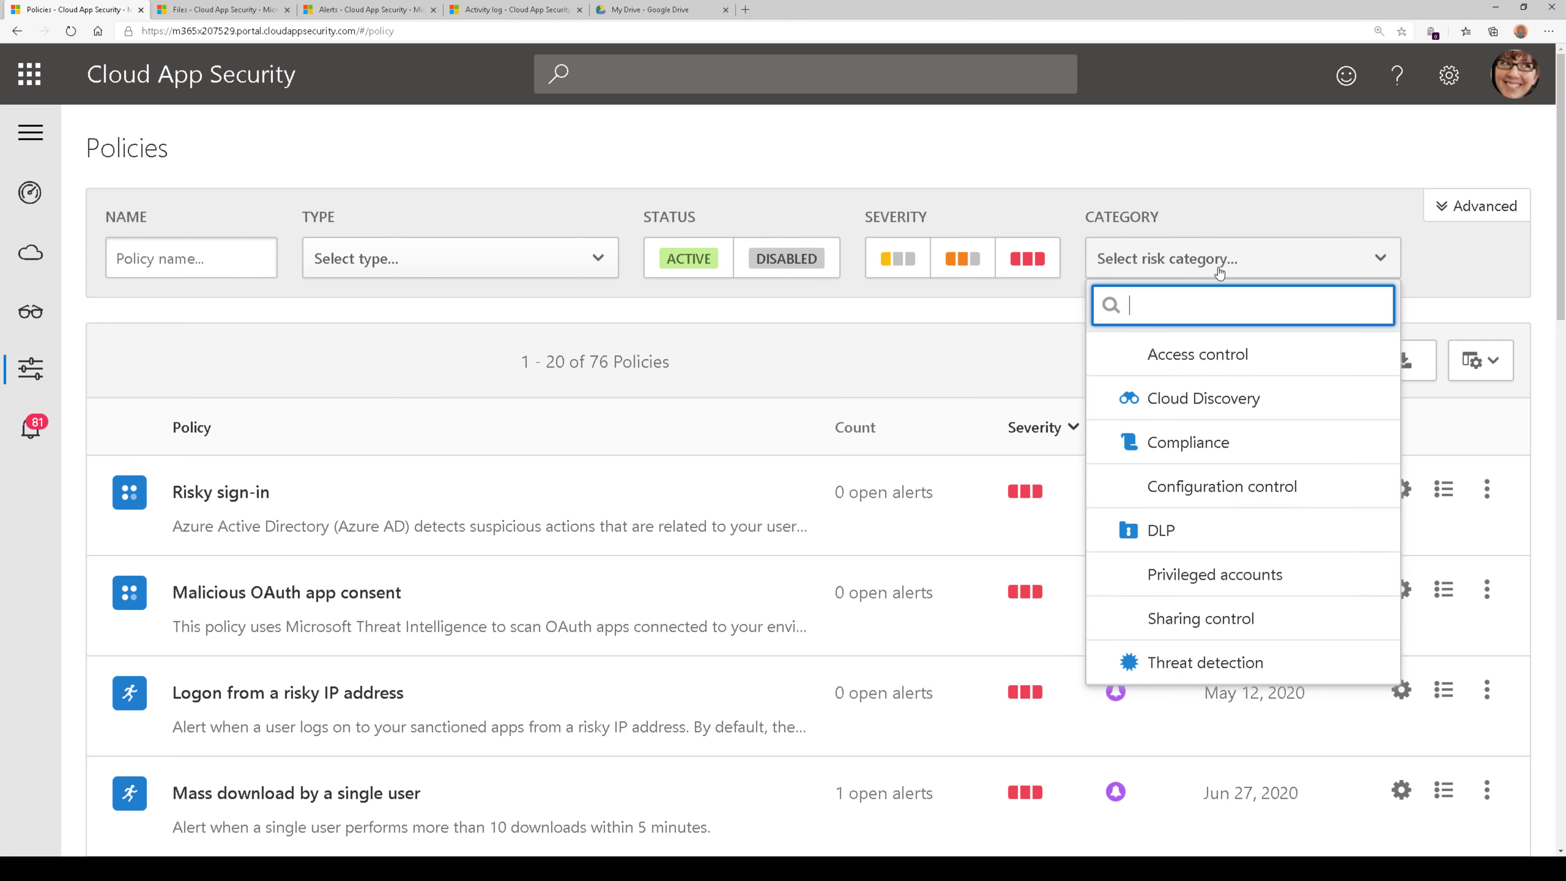
click(1218, 529)
click(598, 272)
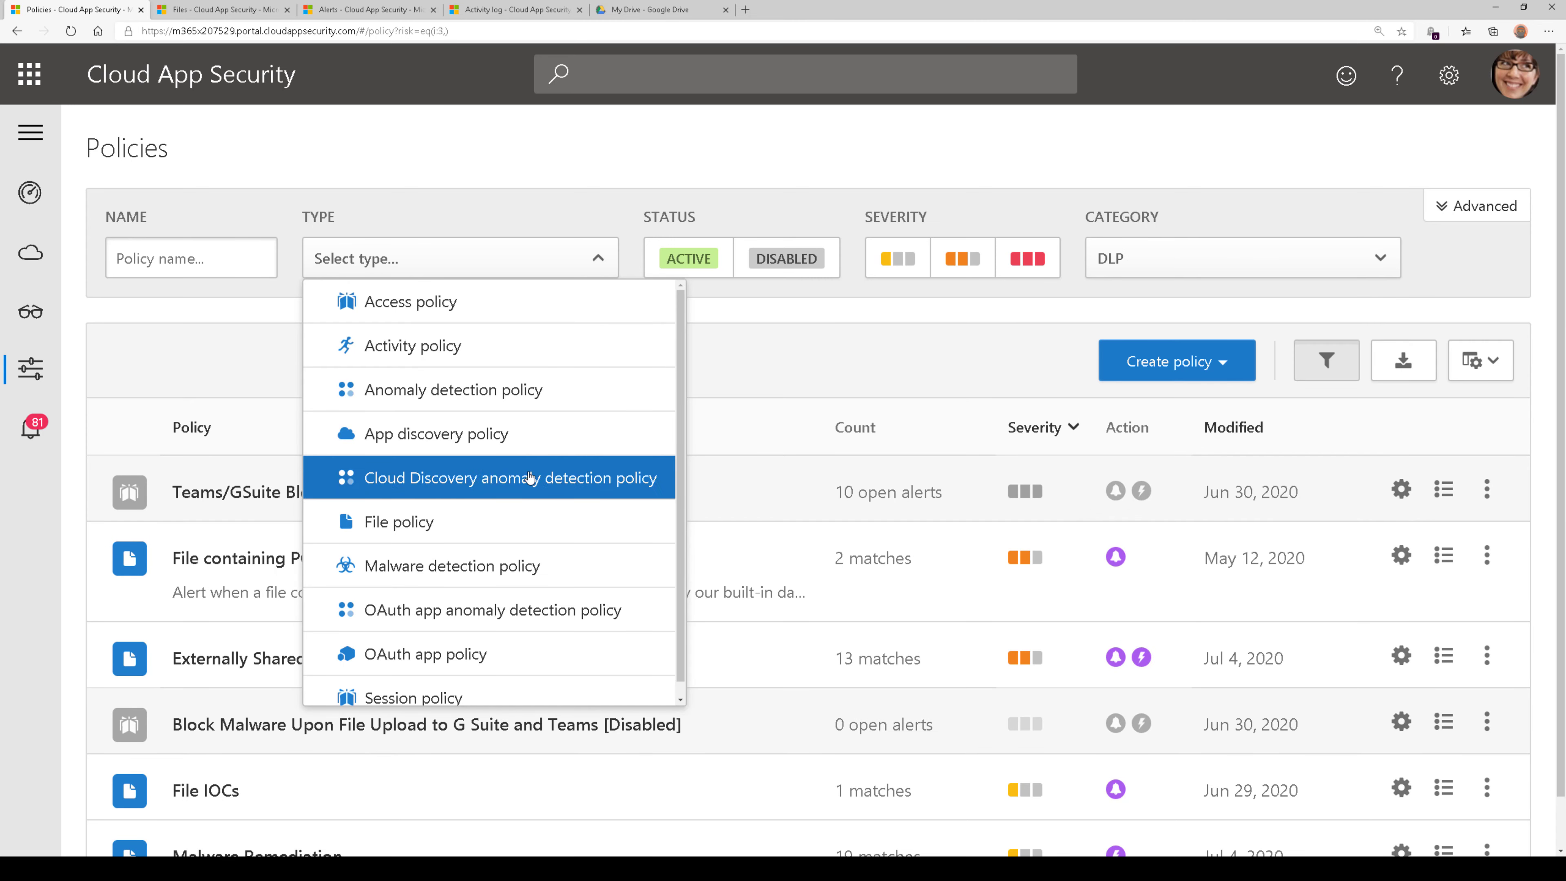
click(524, 521)
click(540, 202)
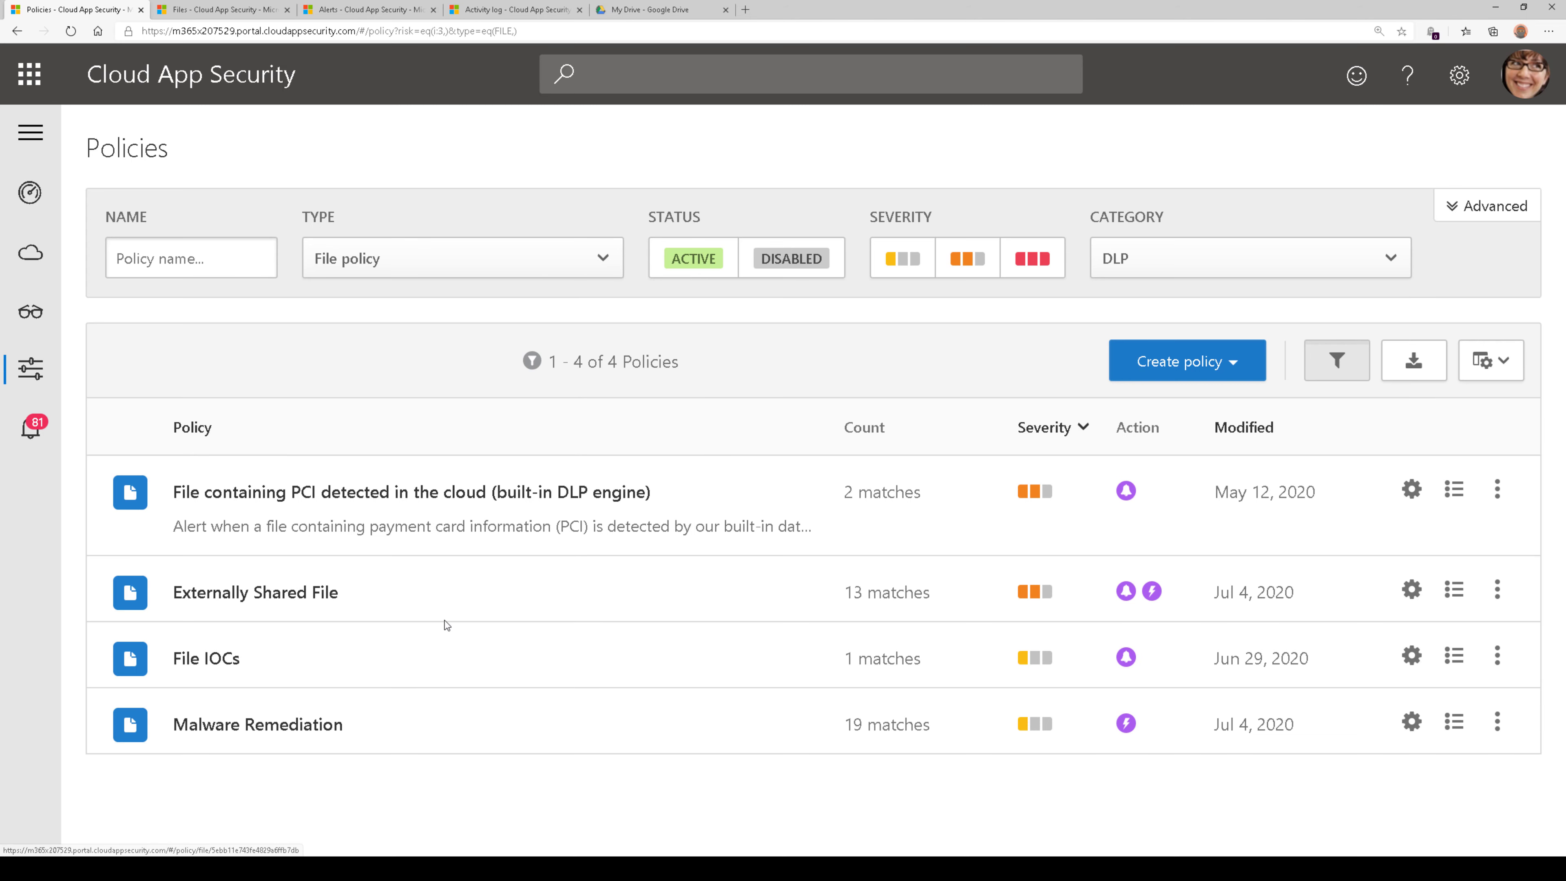
Open the Externally Shared File policy and examine the access levels and apps selected in its file filter
click(226, 598)
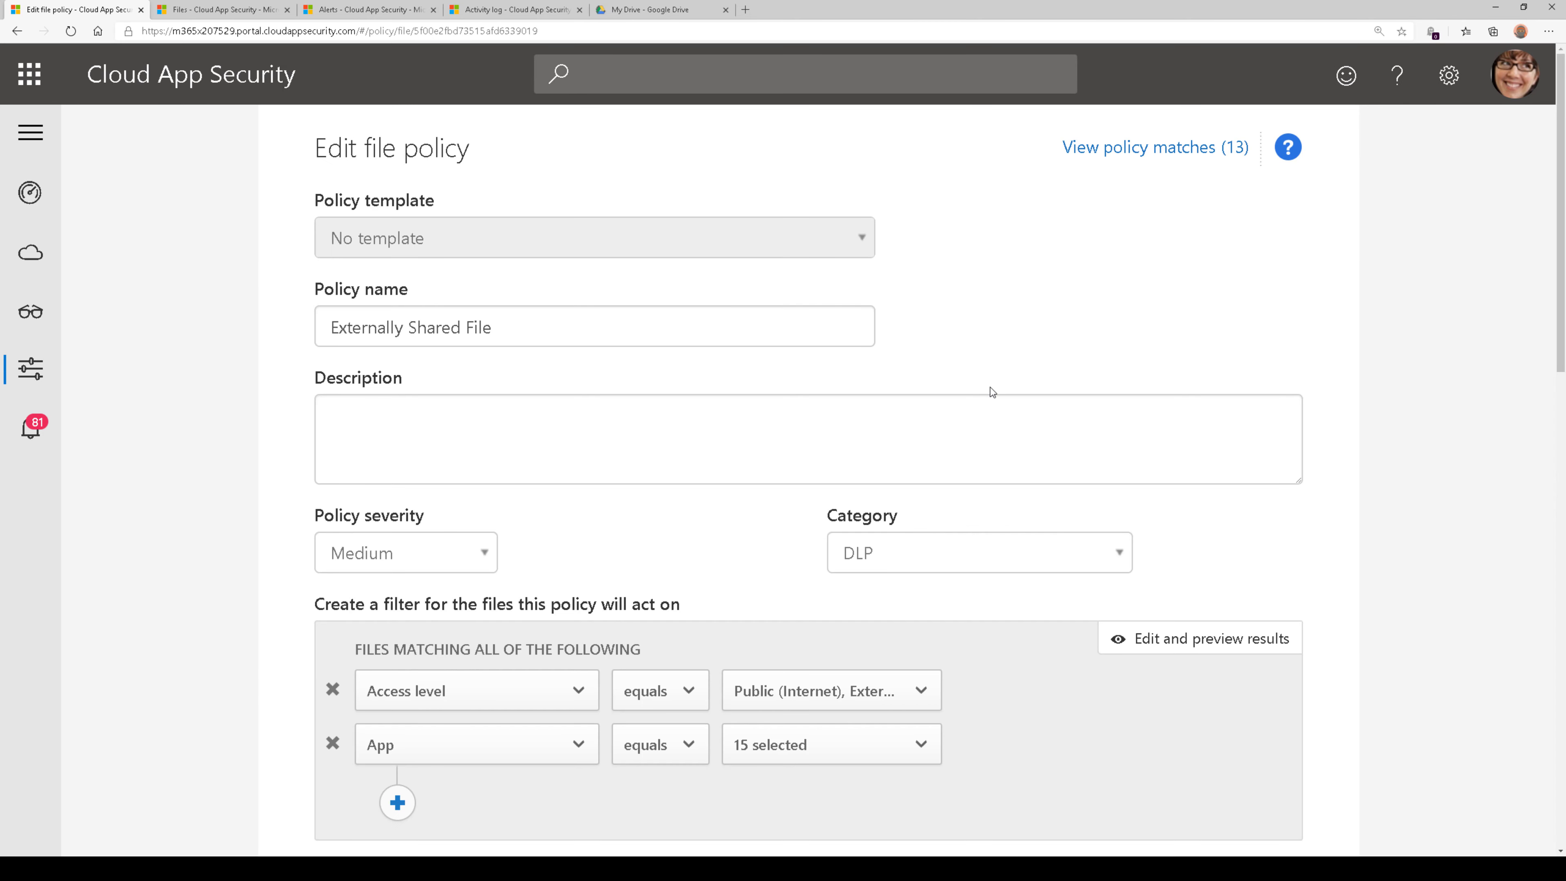
scroll(992, 390, down, 4)
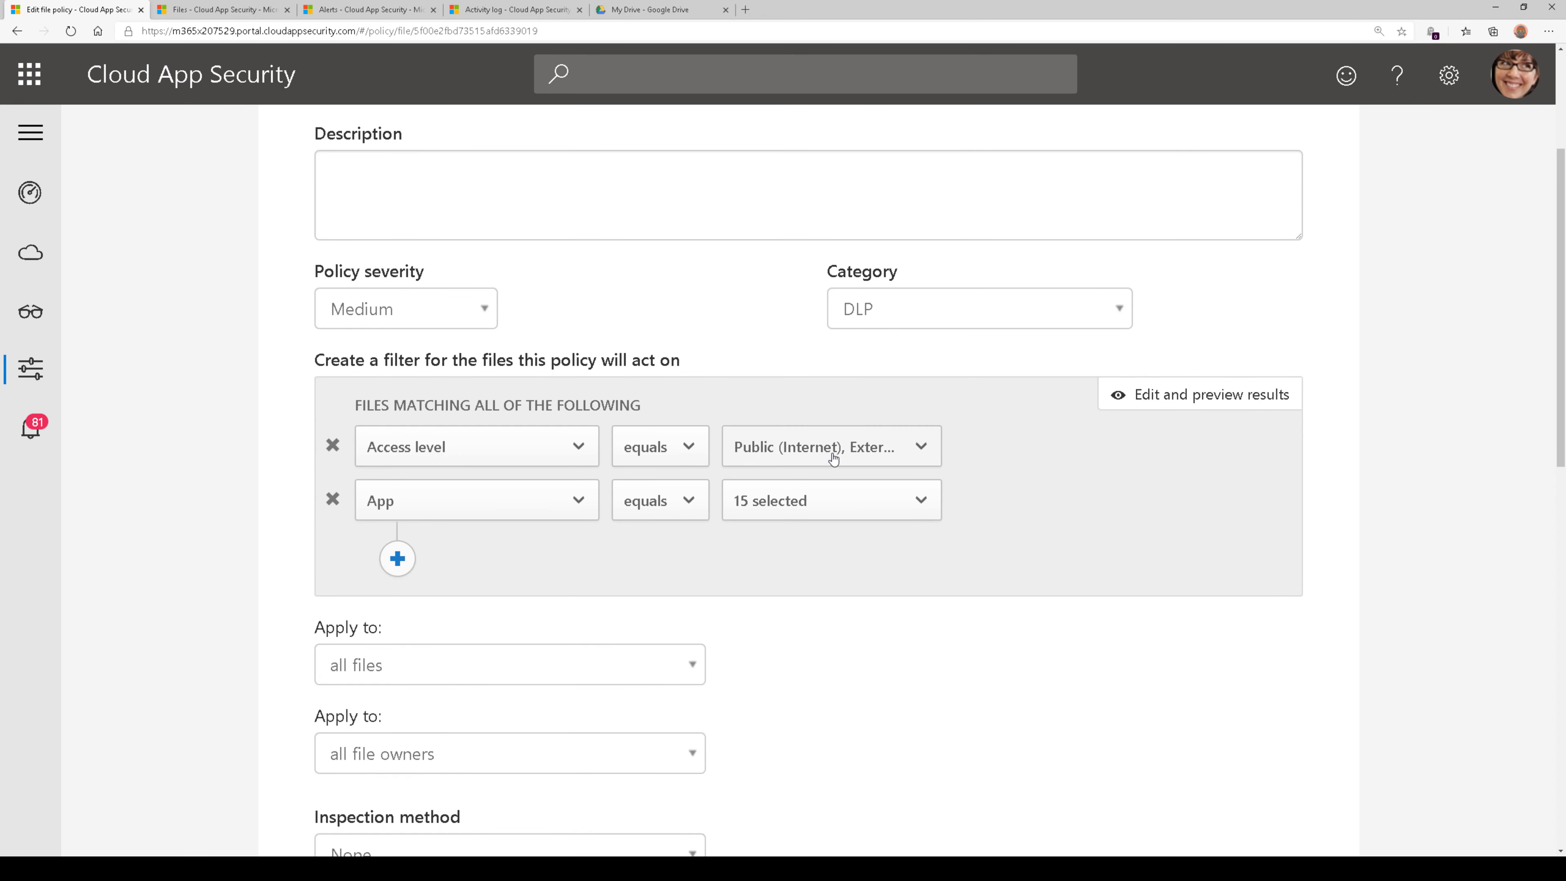
click(875, 461)
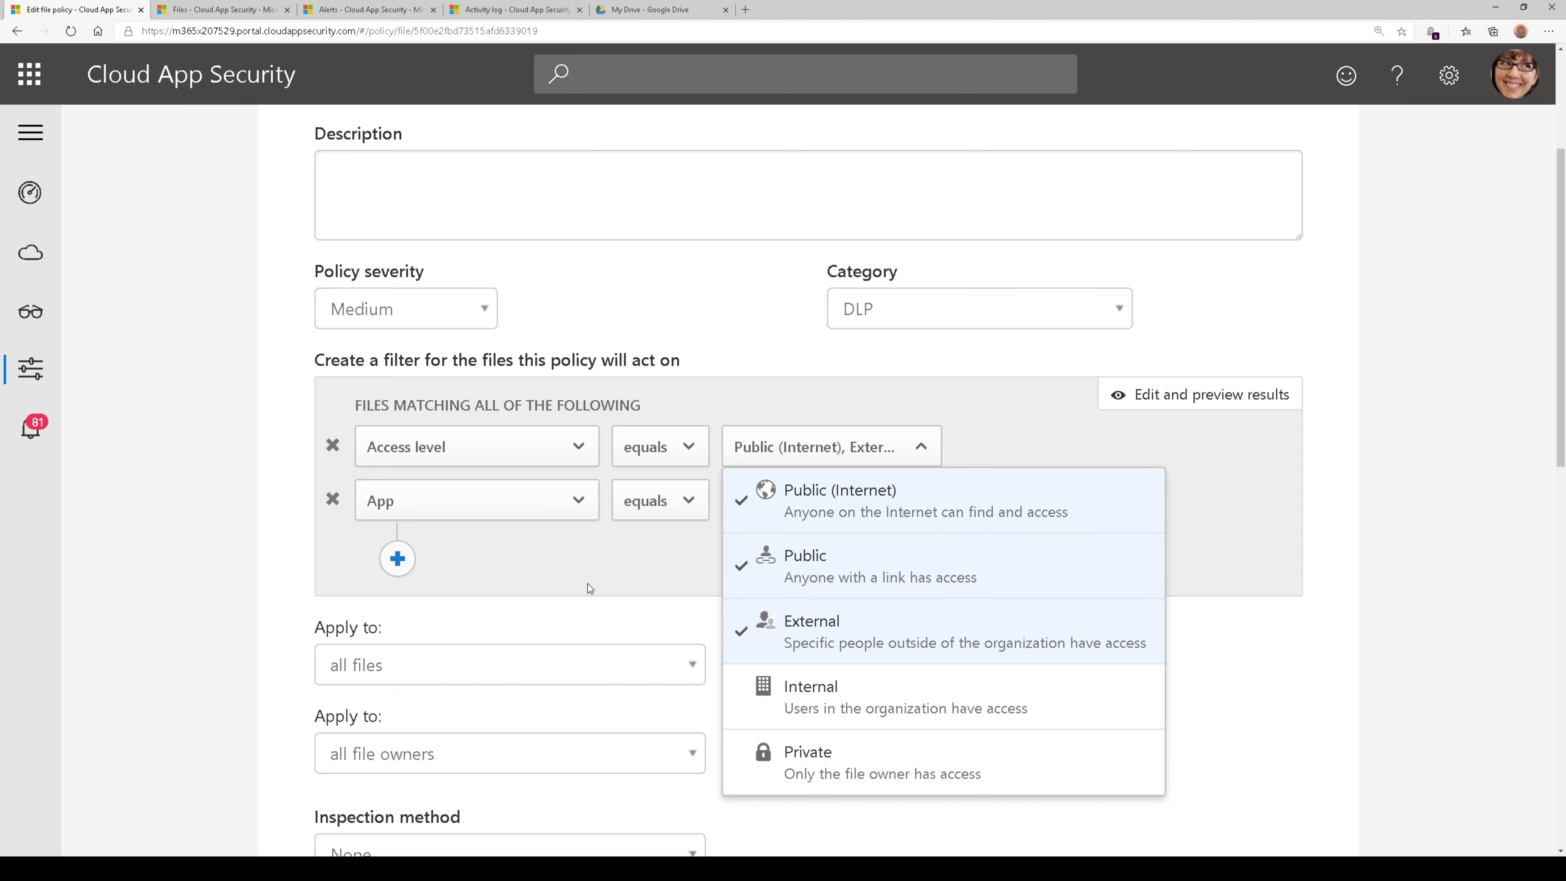
click(800, 521)
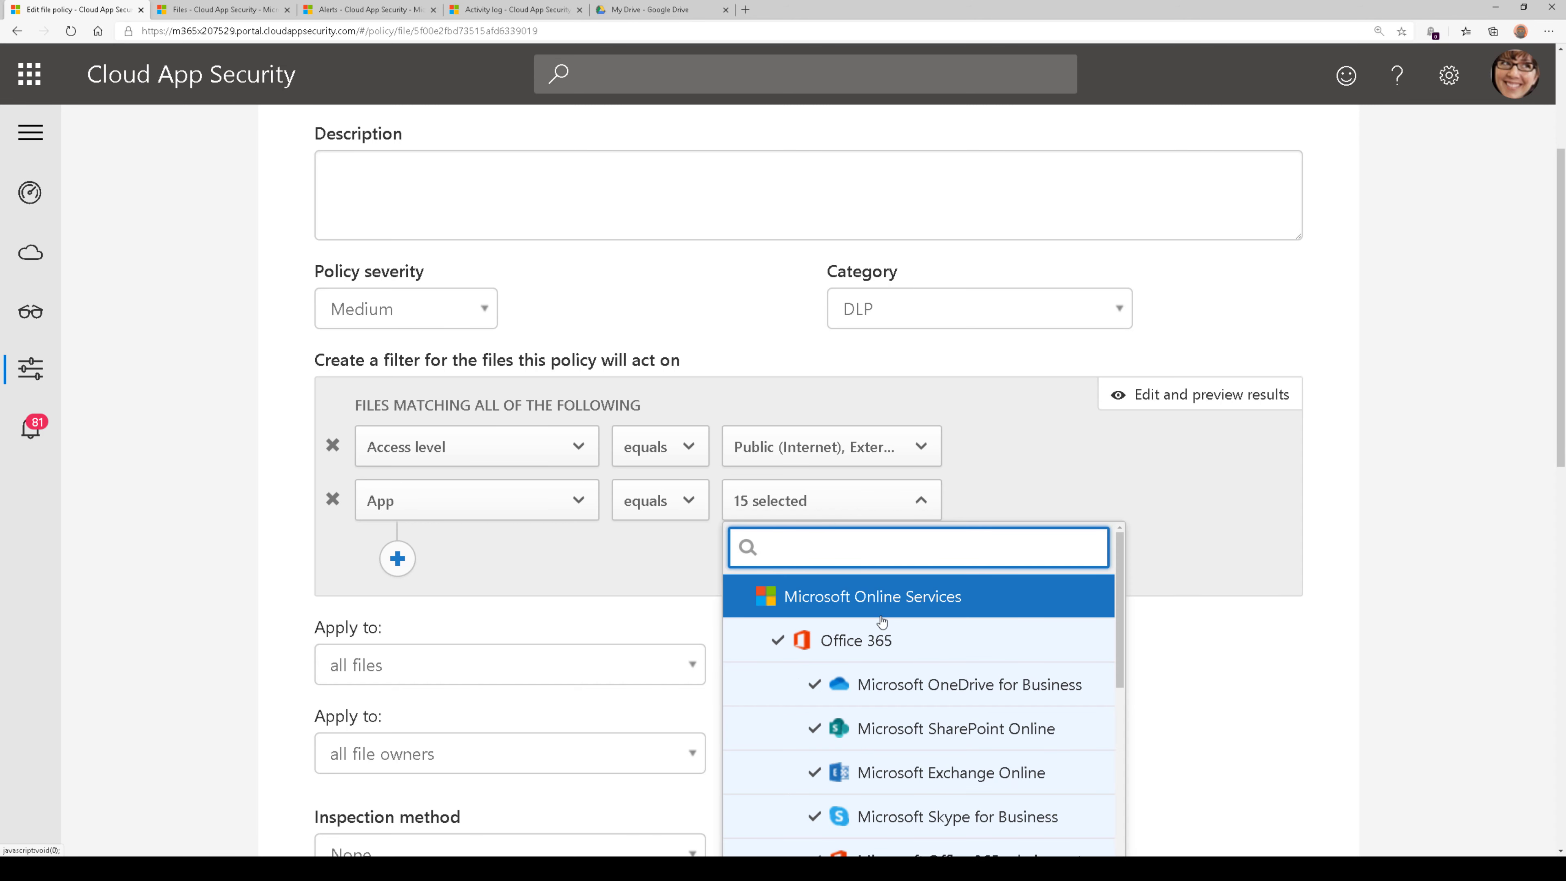
scroll(925, 645, down, 3)
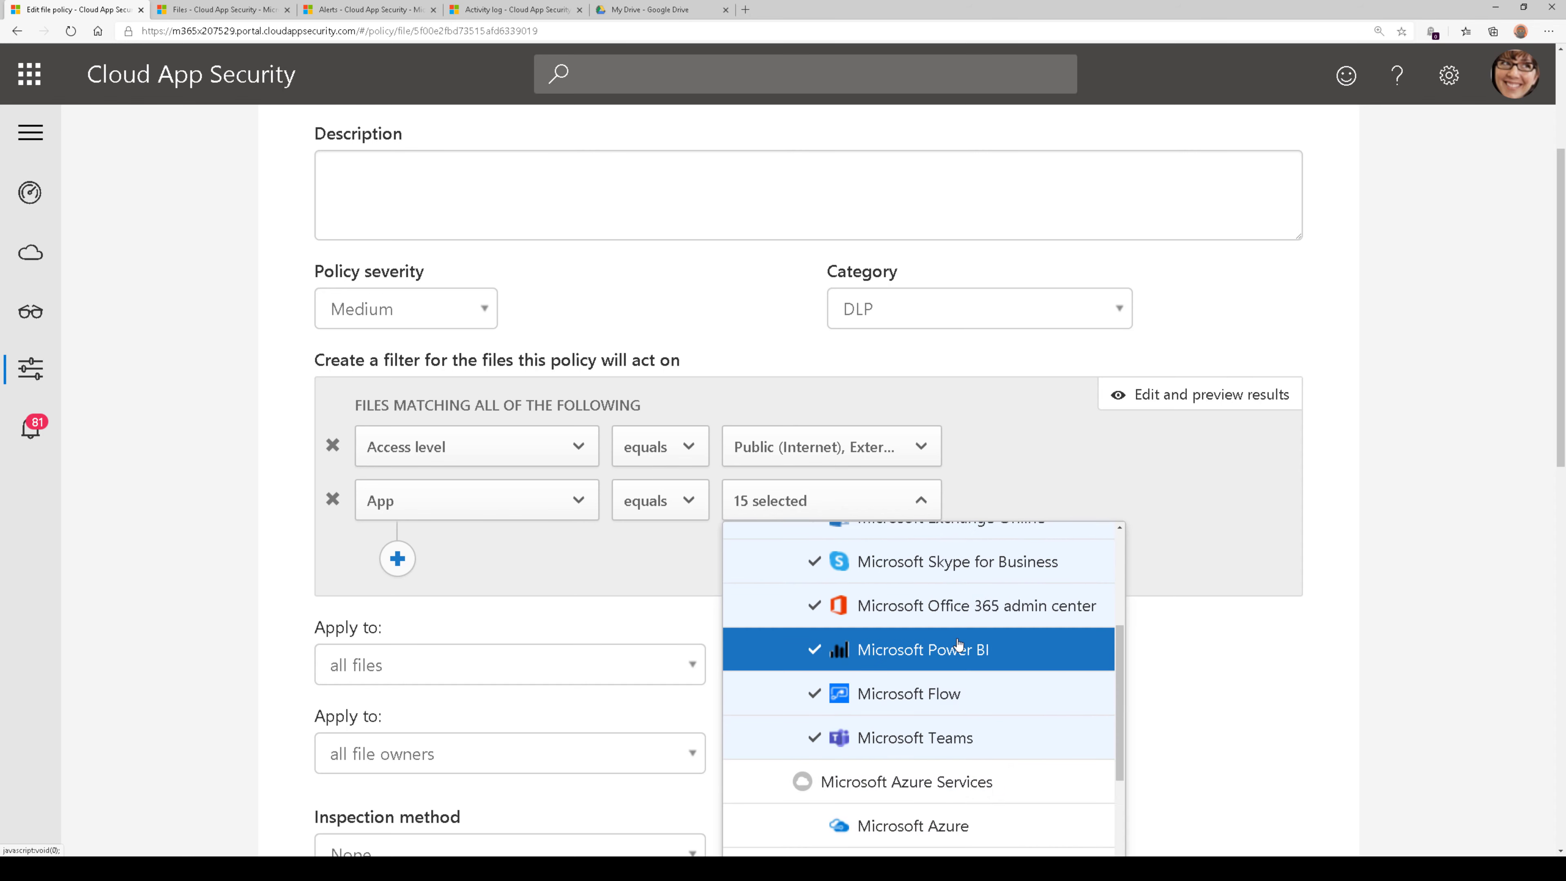
scroll(957, 643, down, 5)
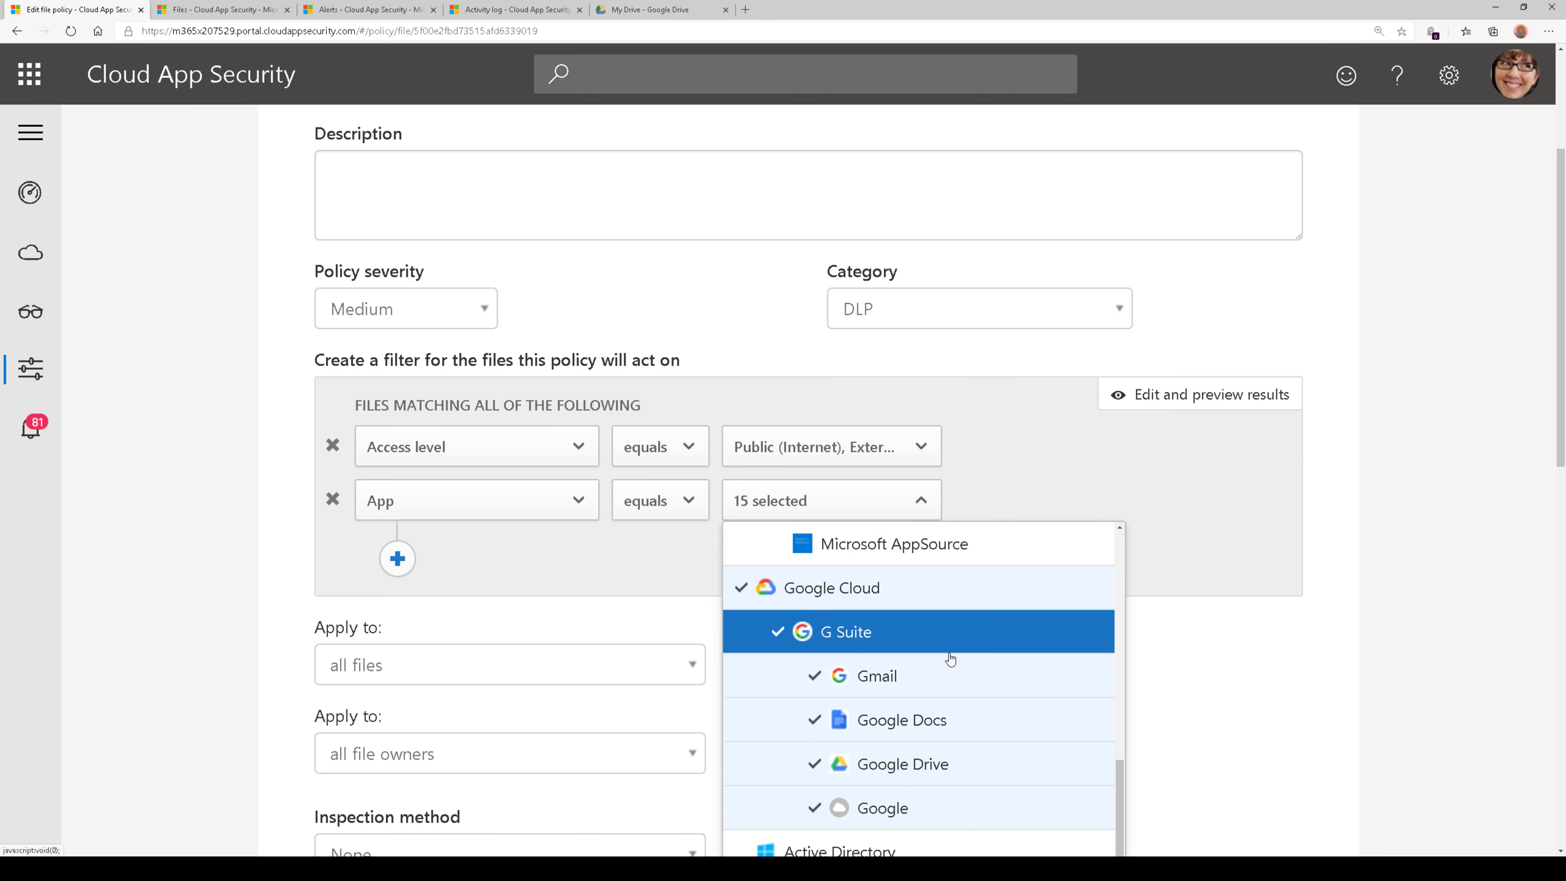
click(1347, 611)
Check the available inspection methods for the policy, leaving the selection as it is
scroll(1347, 611, down, 4)
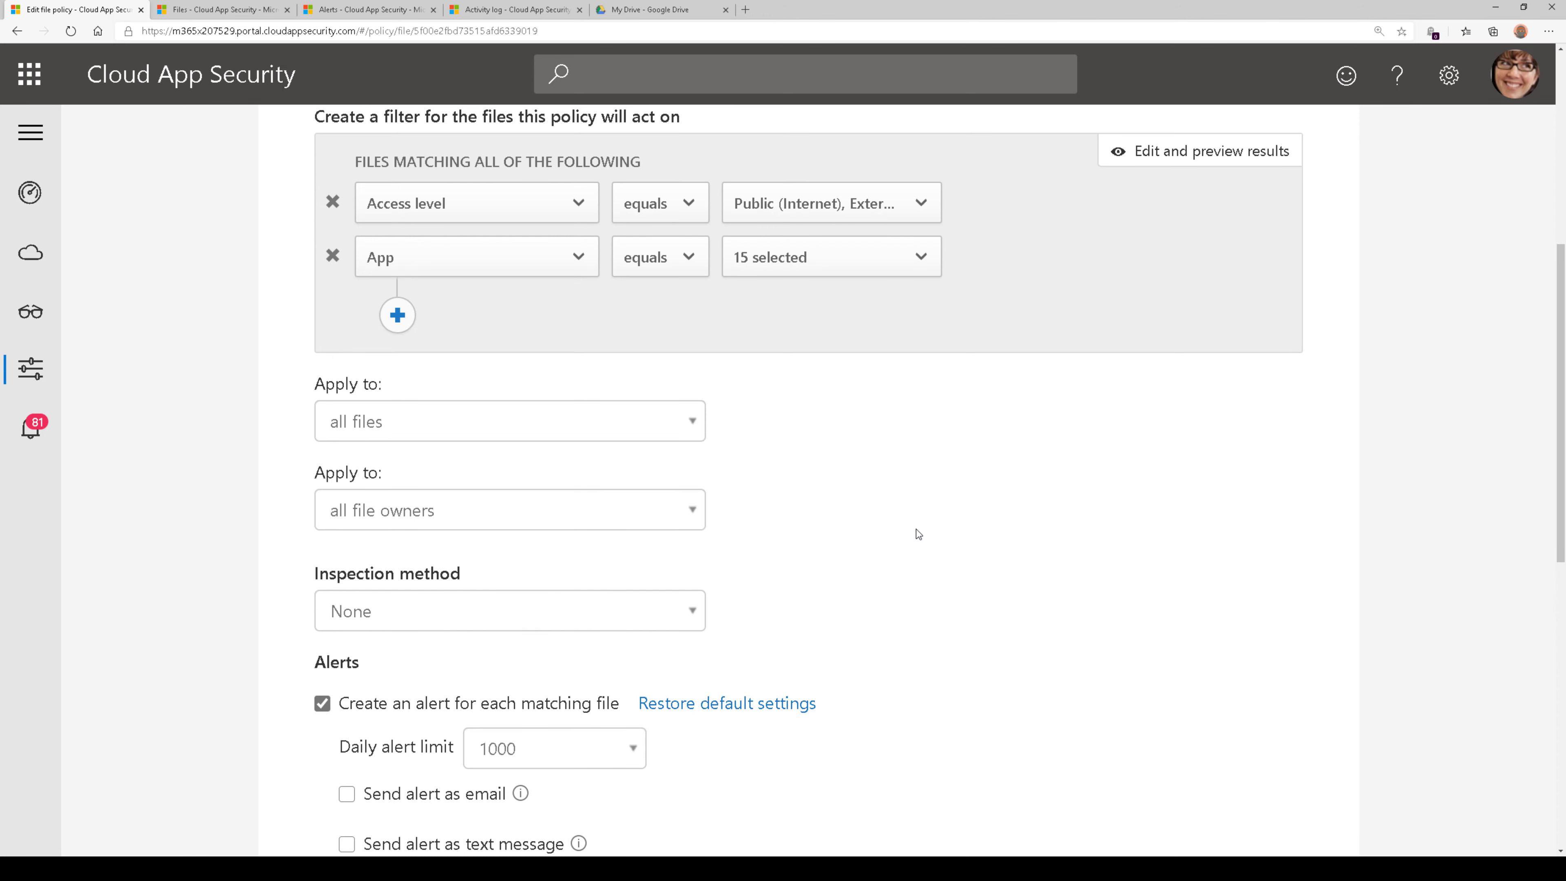
scroll(917, 535, down, 2)
click(604, 494)
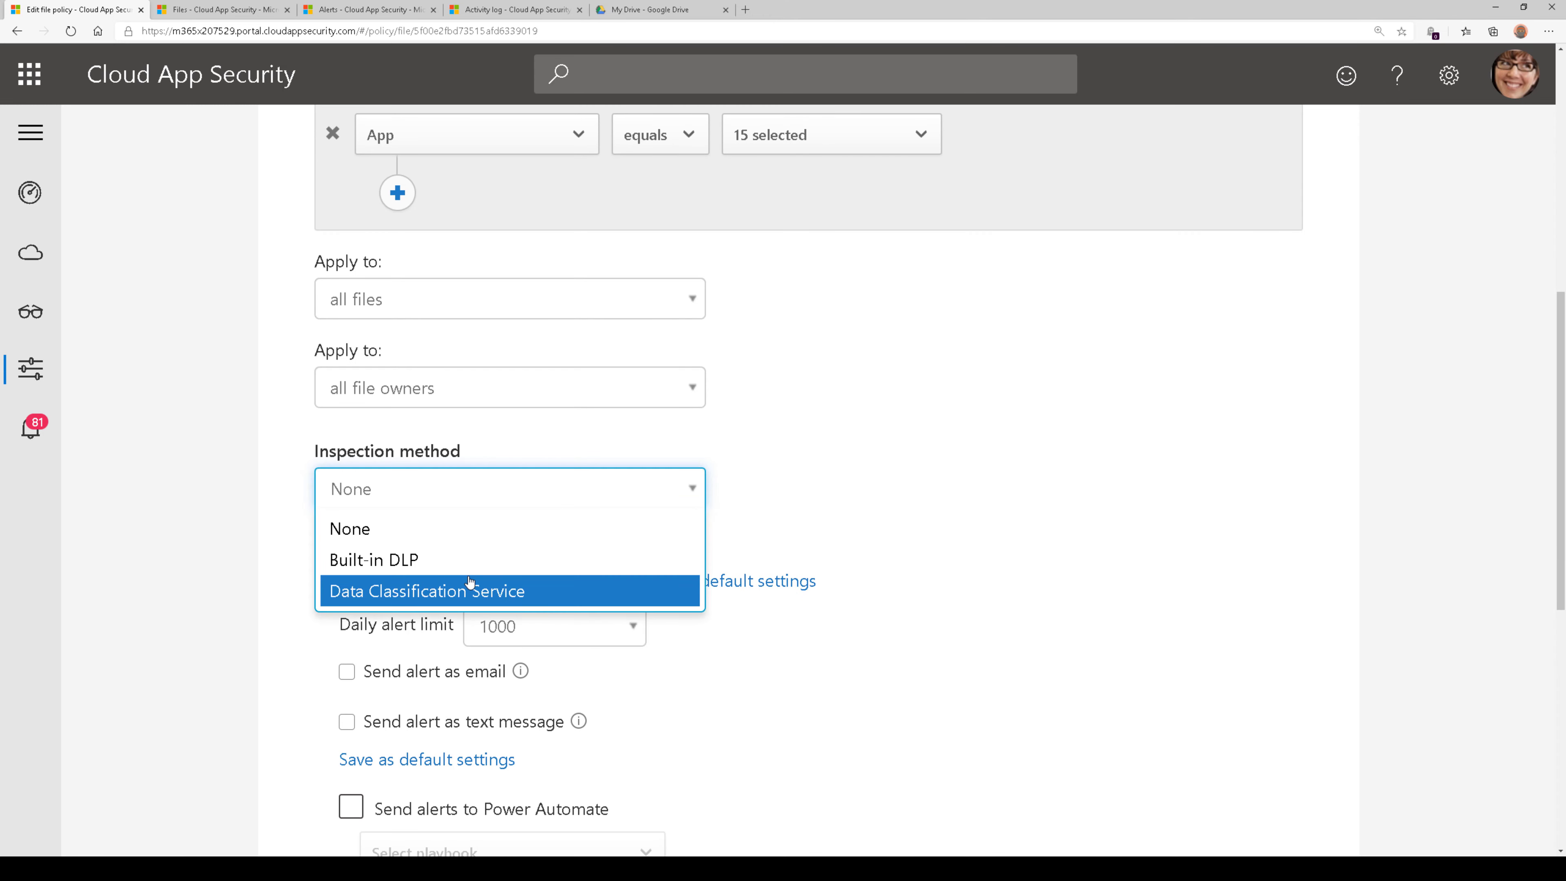
click(892, 521)
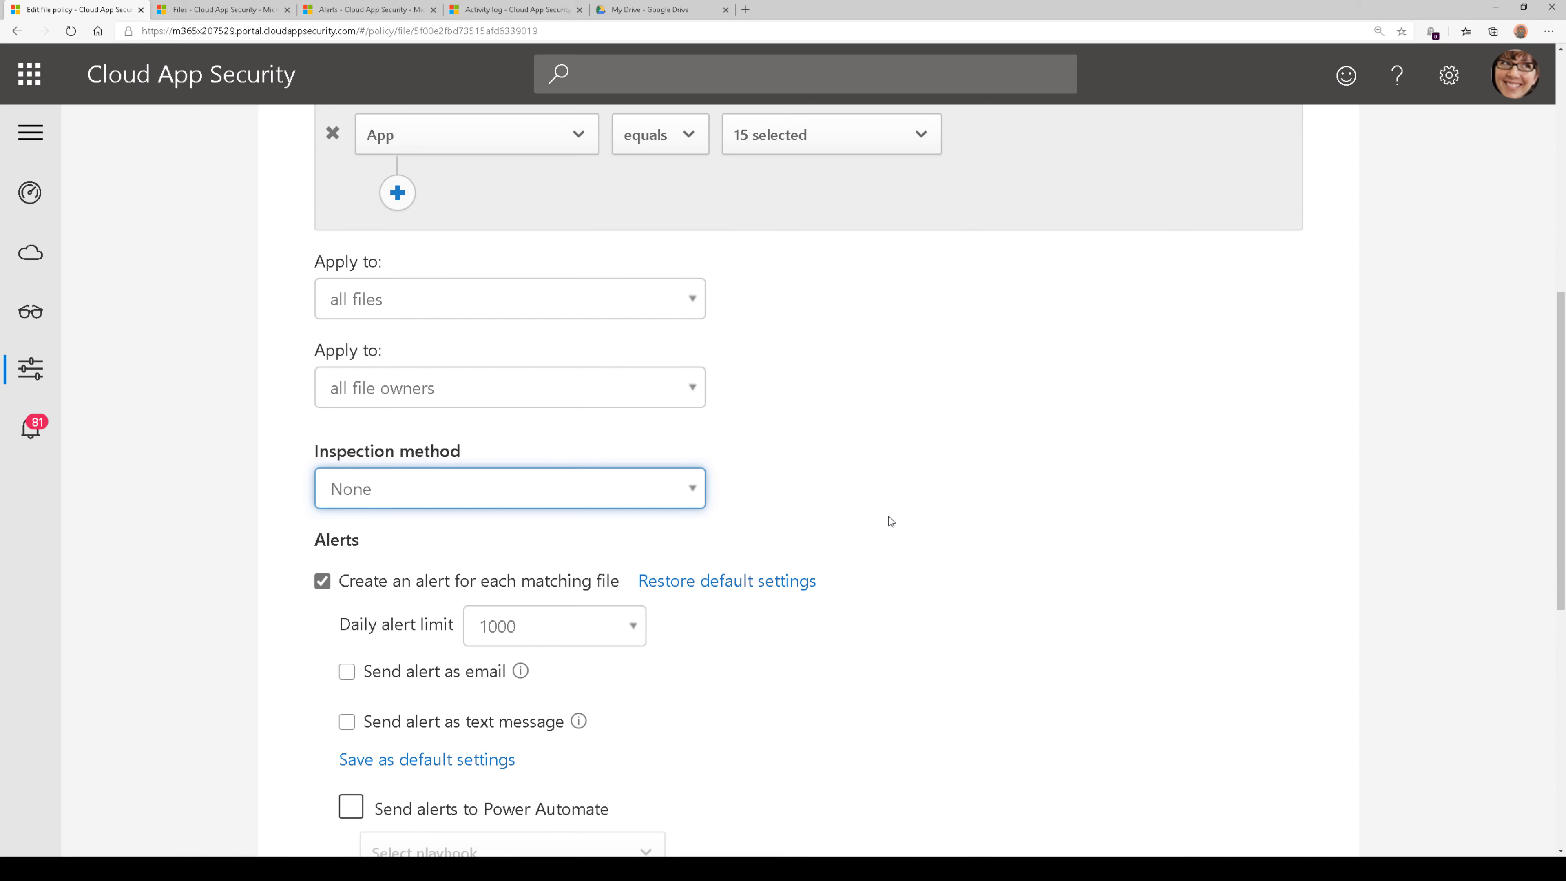
Review the policy's alert settings and expand the G Suite governance actions
scroll(891, 521, down, 4)
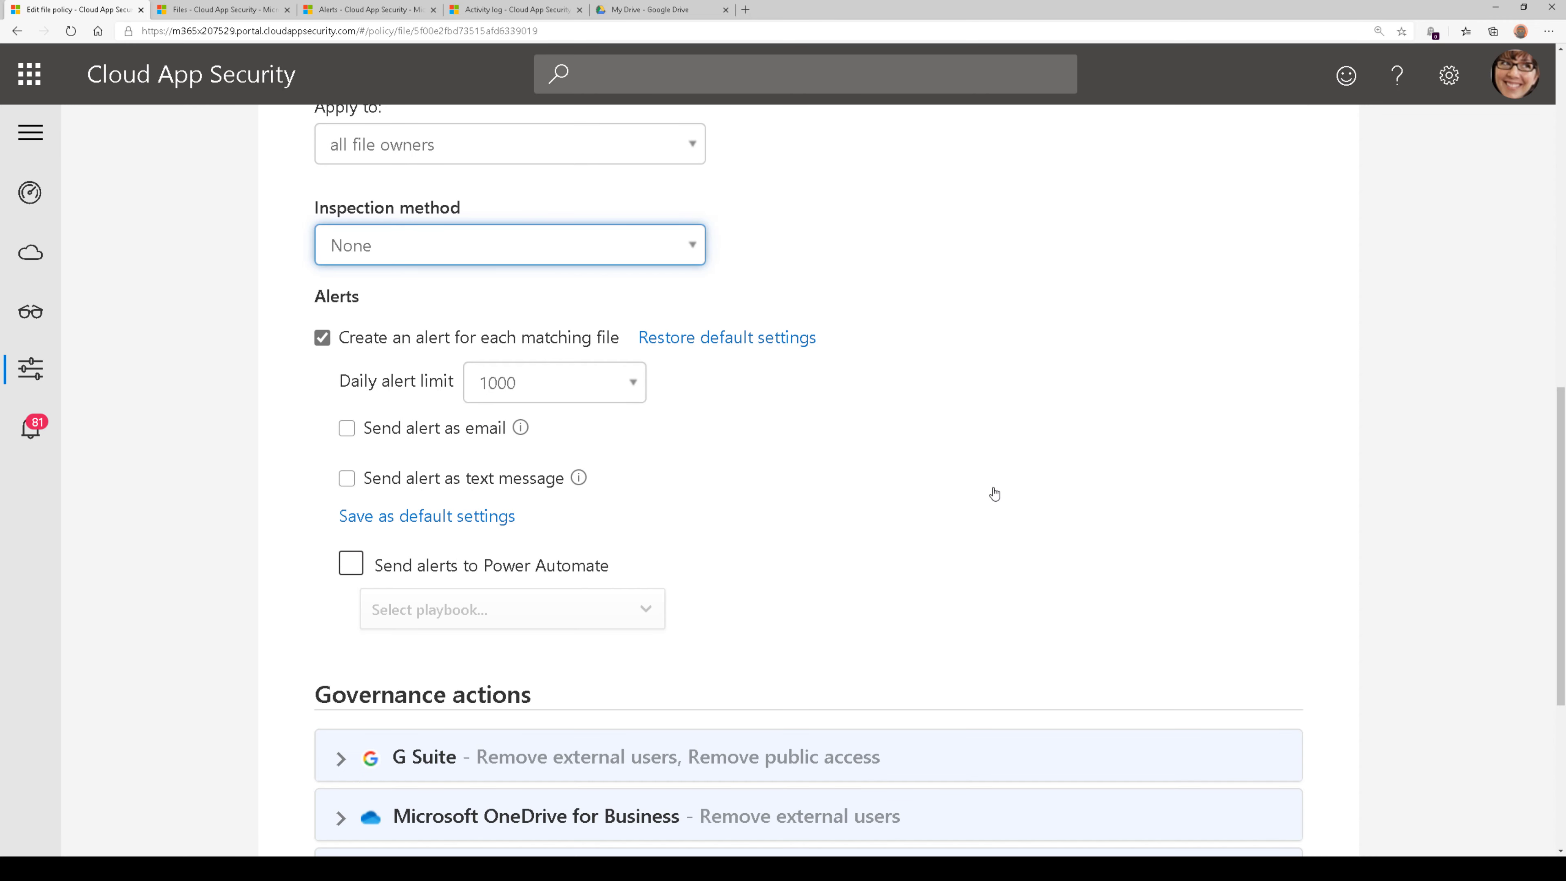
scroll(994, 494, down, 4)
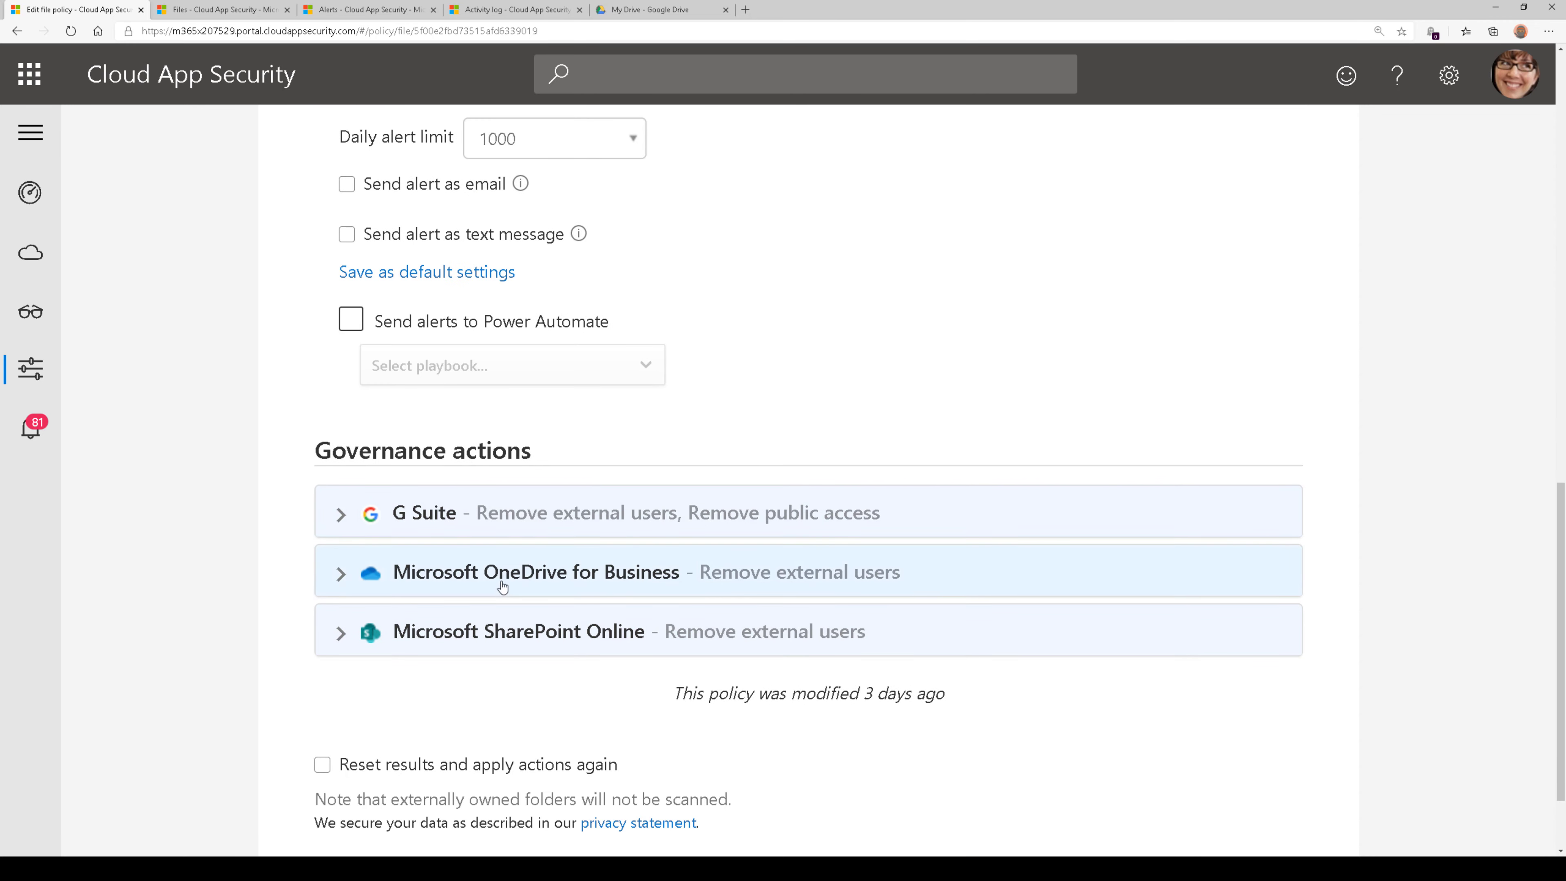
click(494, 523)
scroll(926, 587, down, 6)
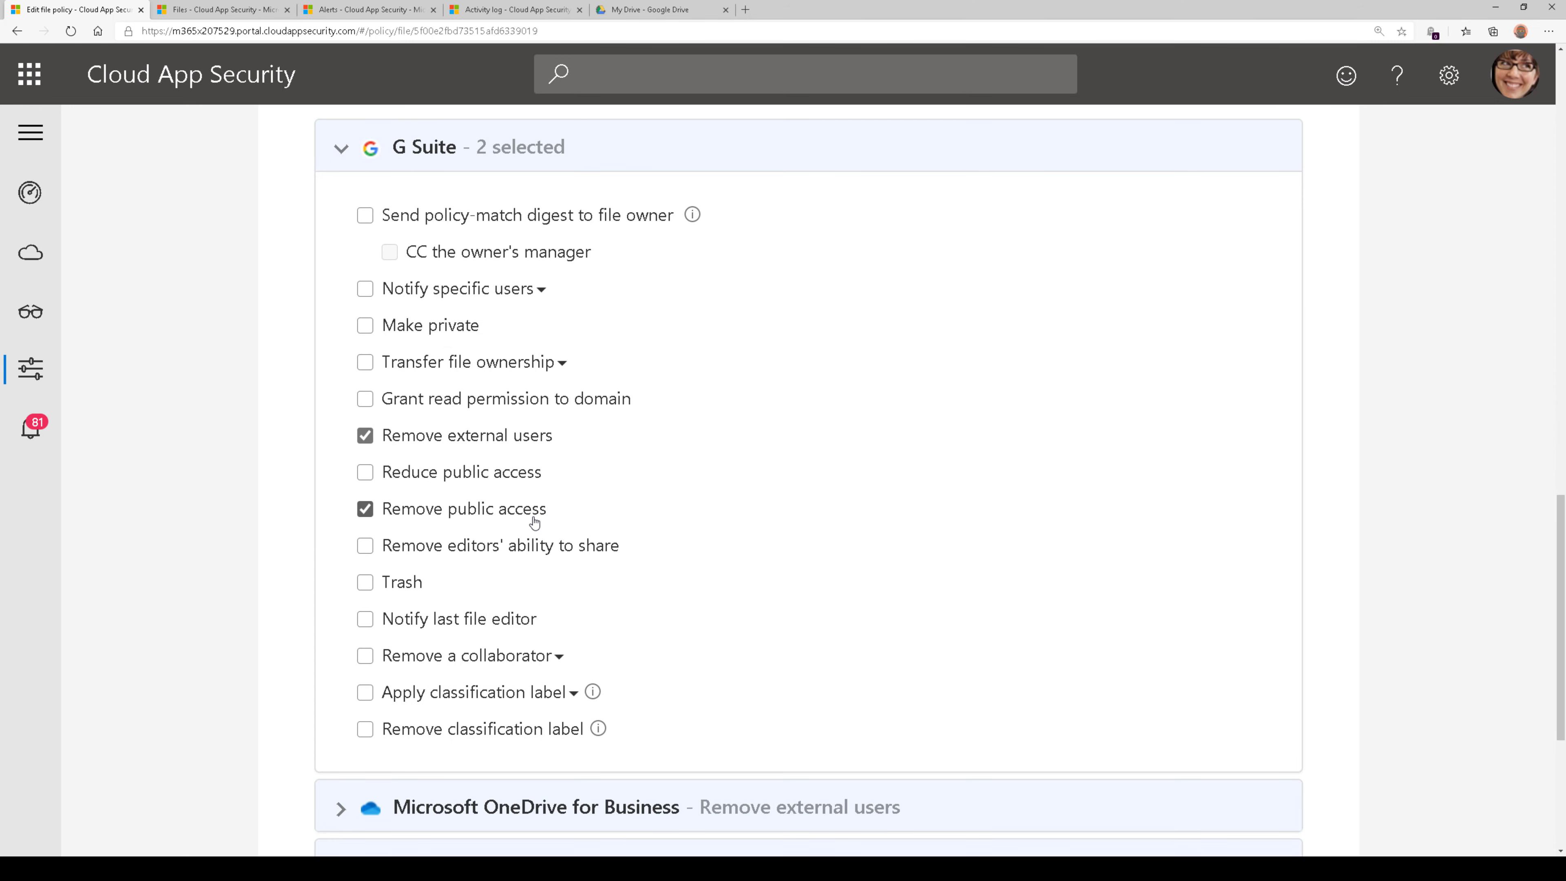
Try the G Suite action Apply classification label with Highly Confidential-Project - Falcon, clear it and collapse the G Suite actions
click(520, 693)
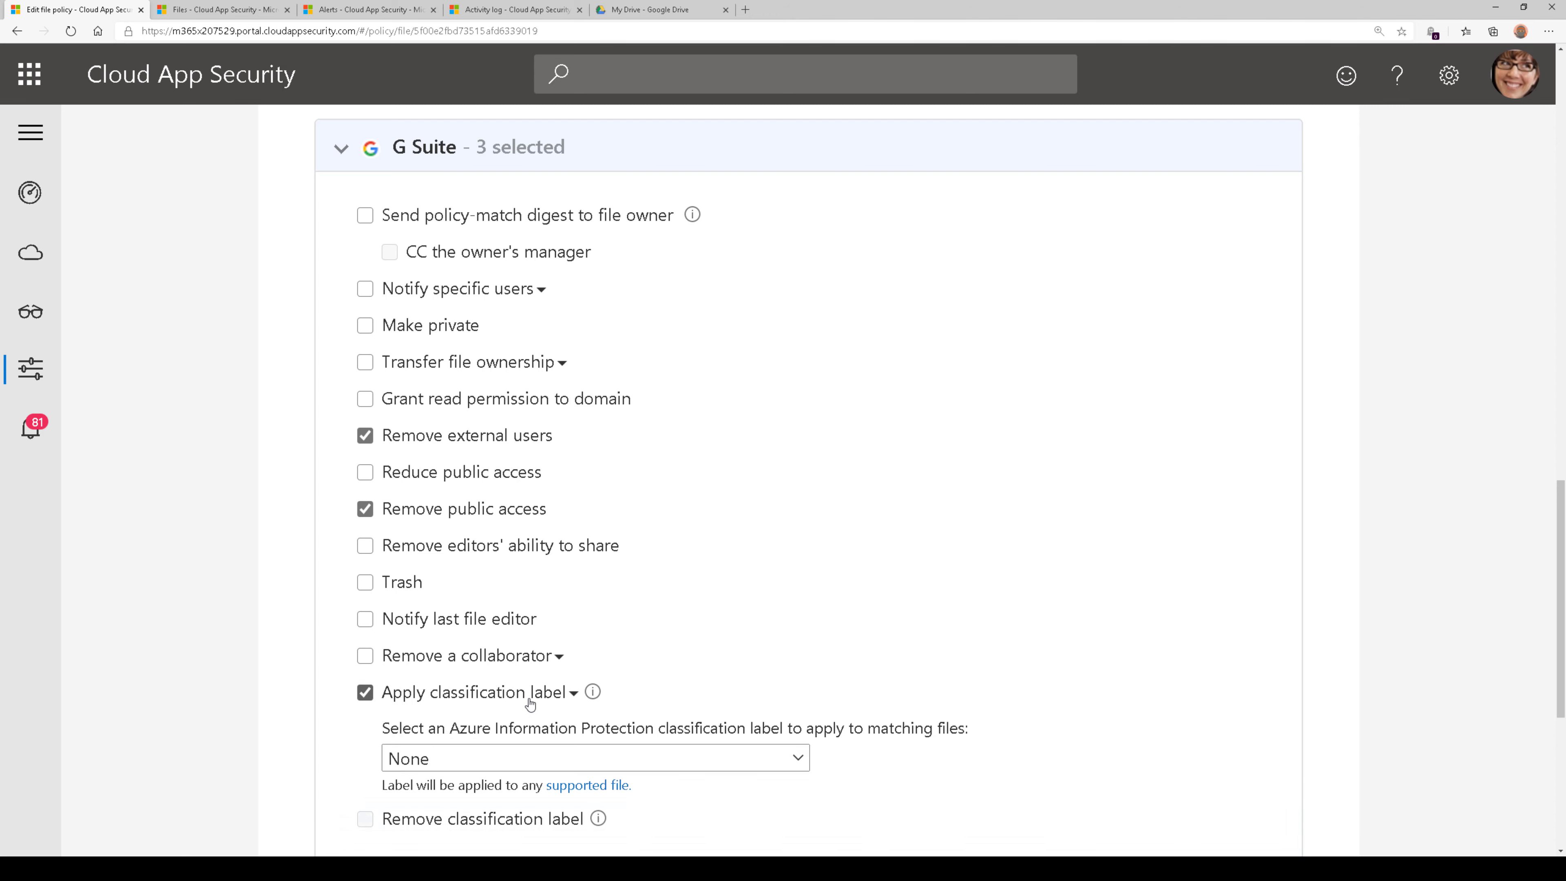
click(564, 766)
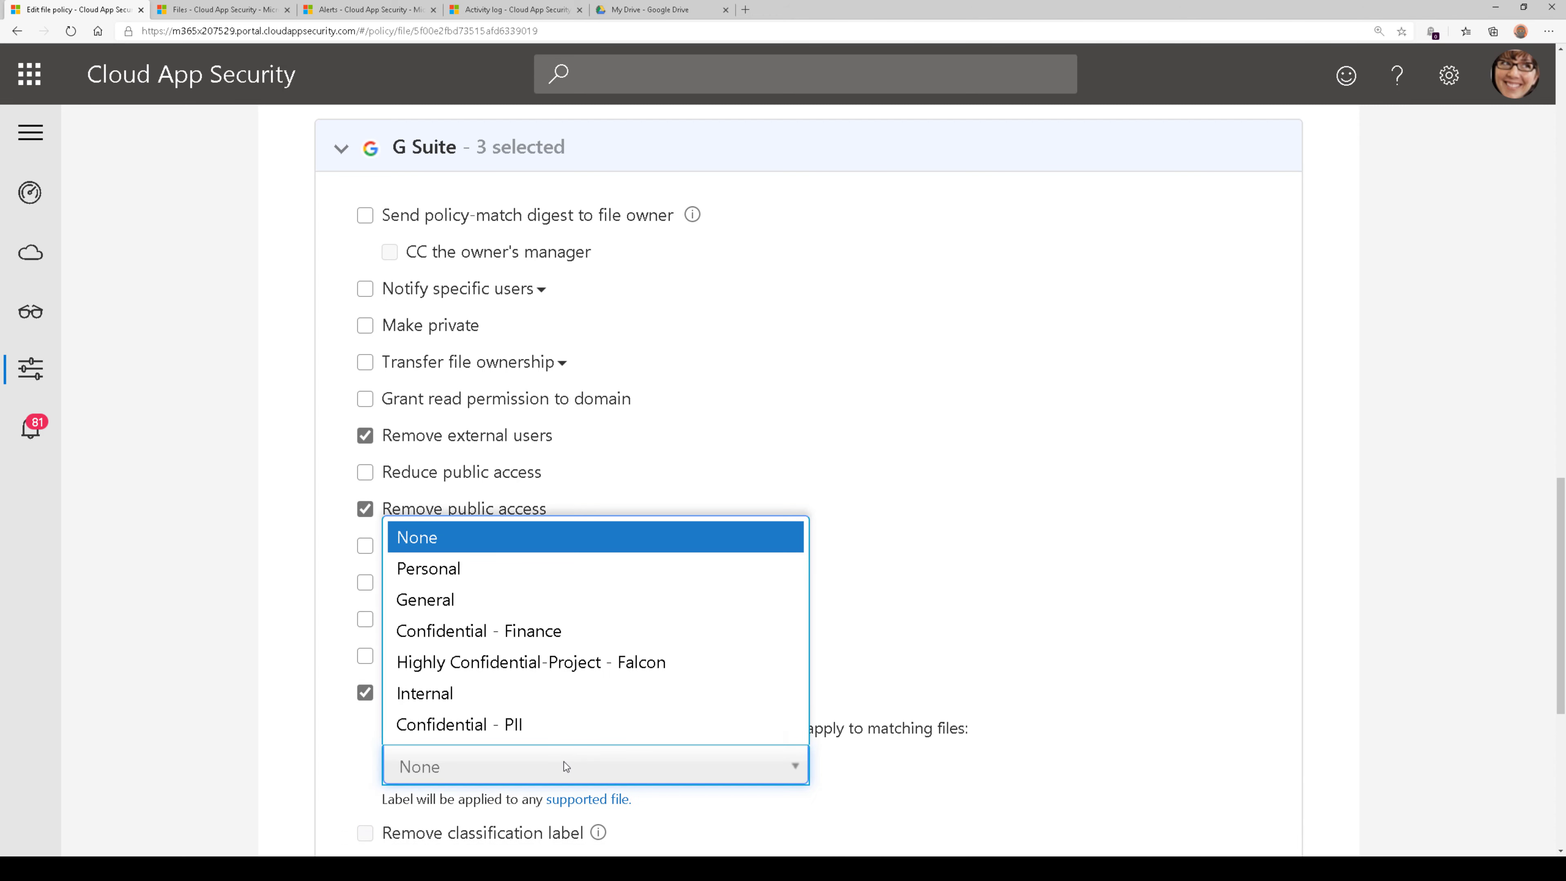
click(549, 667)
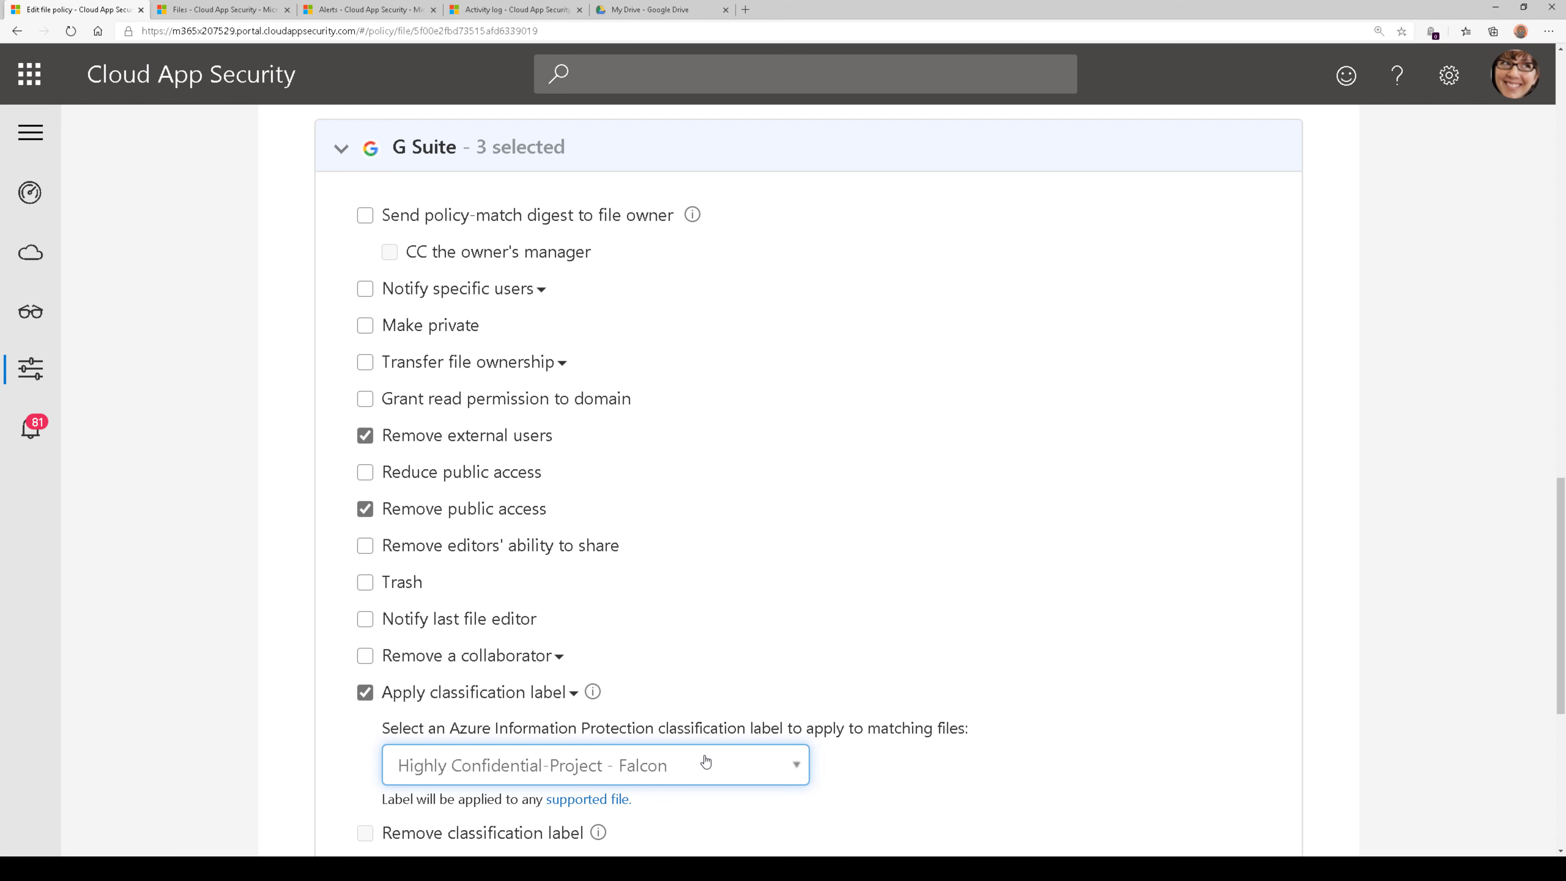
click(477, 692)
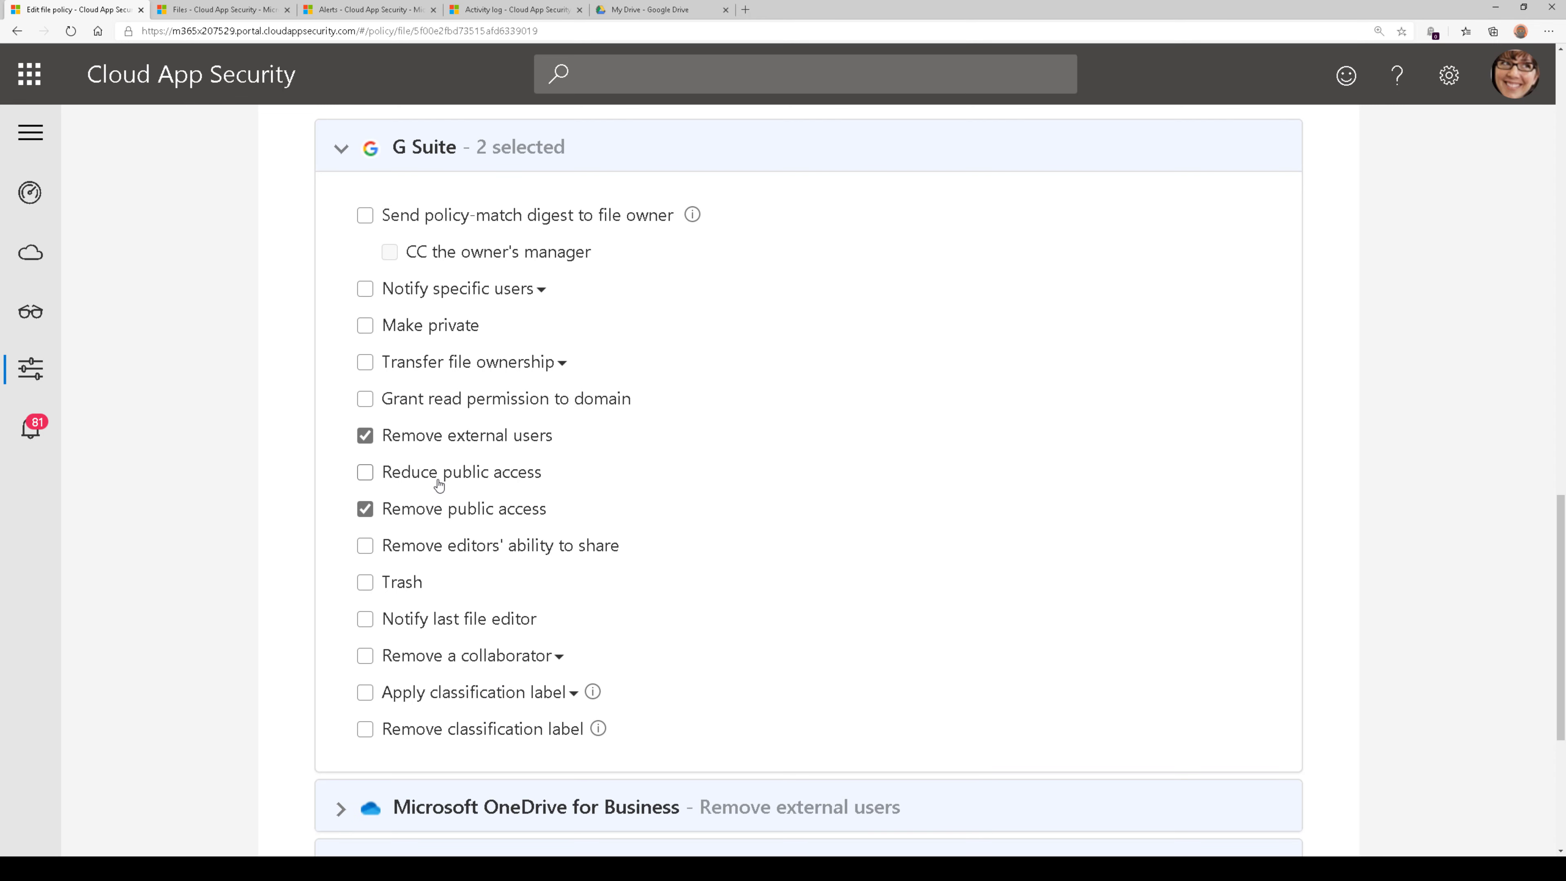
click(341, 148)
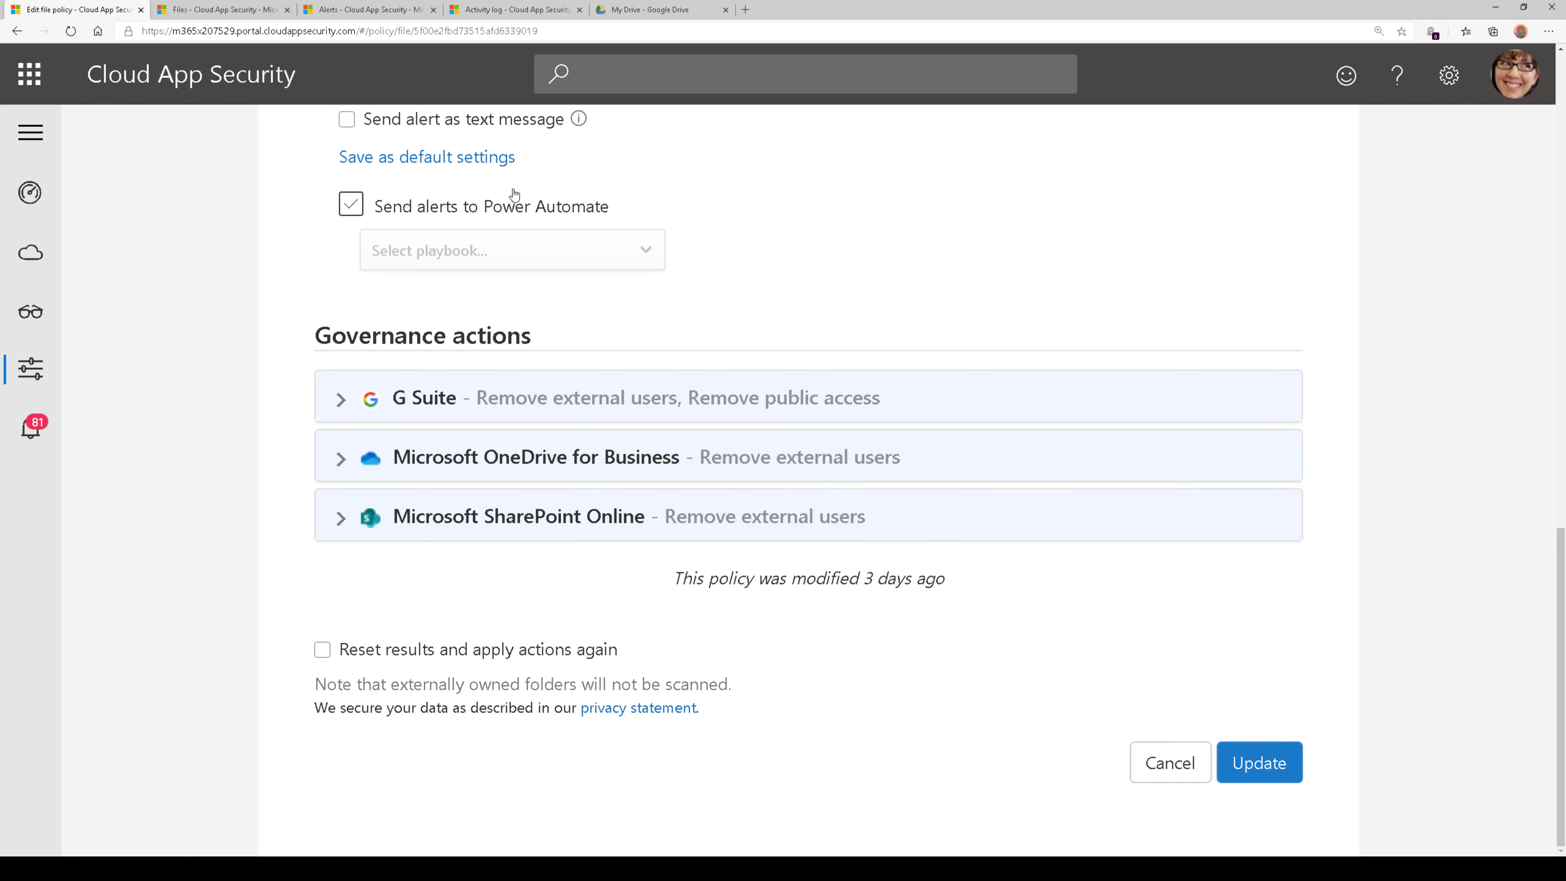
Switch to the open alerts list and open the newest Externally Shared File alert for Finances.gsheet
click(368, 9)
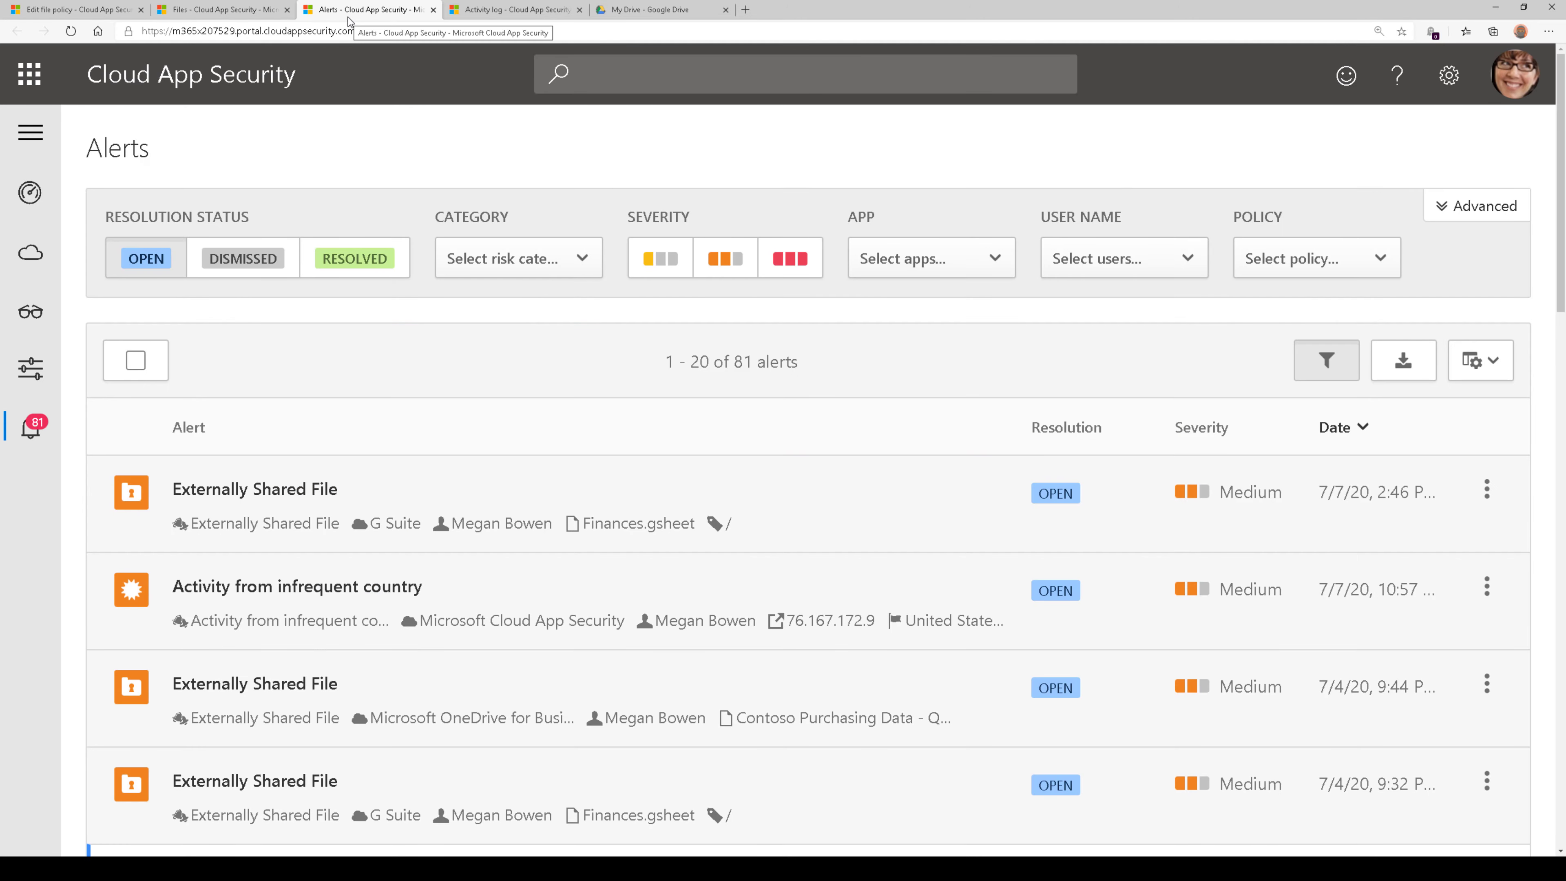
scroll(559, 406, down, 2)
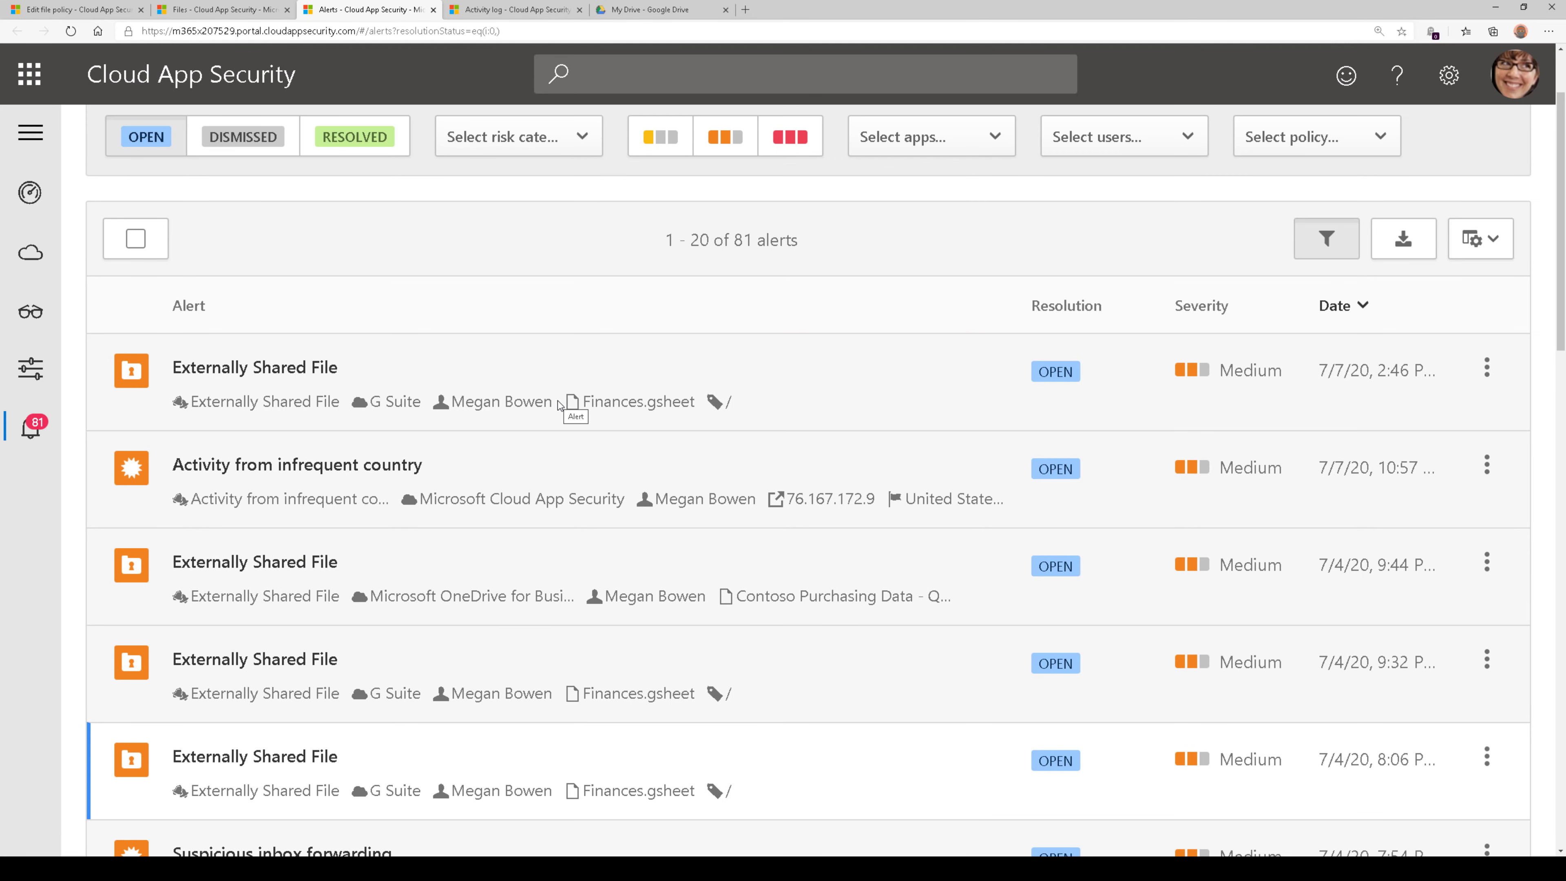
click(505, 371)
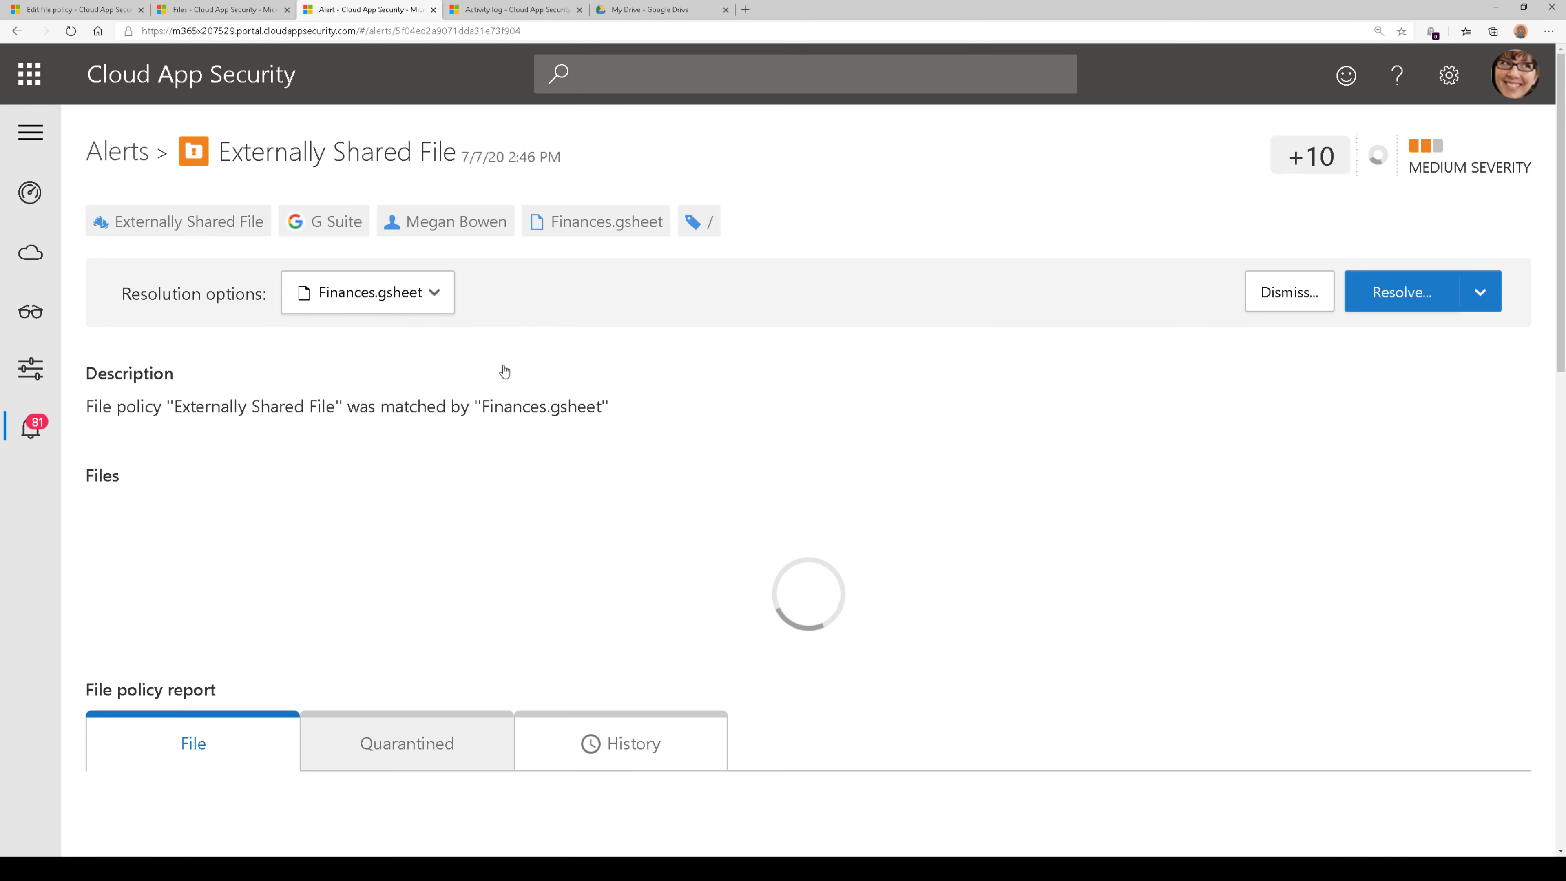
View the collaborators of Finances.gsheet in the alert's file list and close the collaborator list
scroll(583, 398, down, 4)
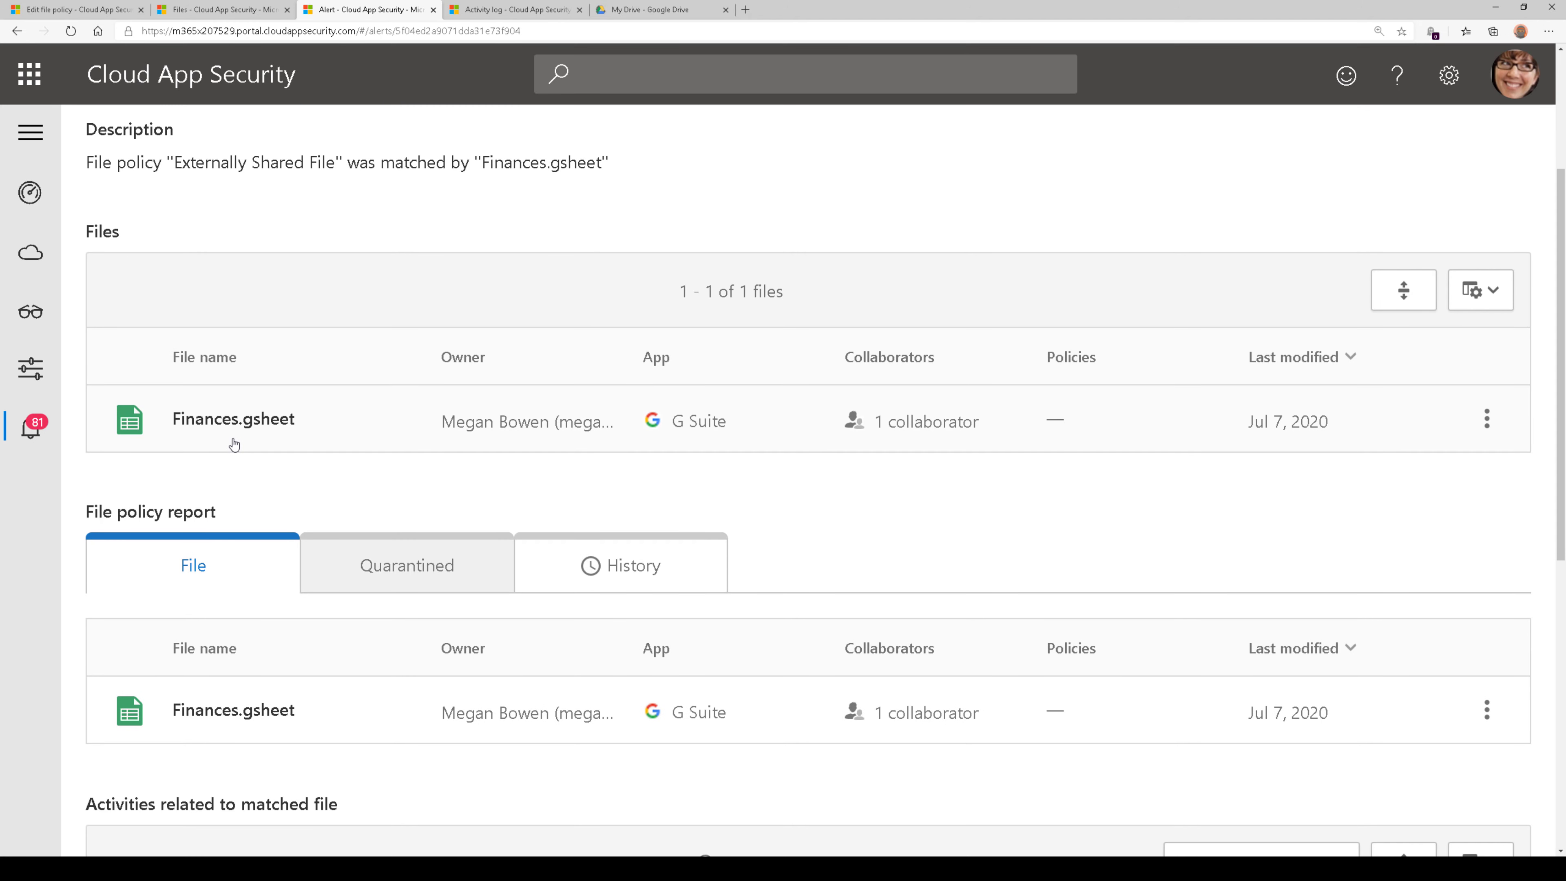
click(925, 426)
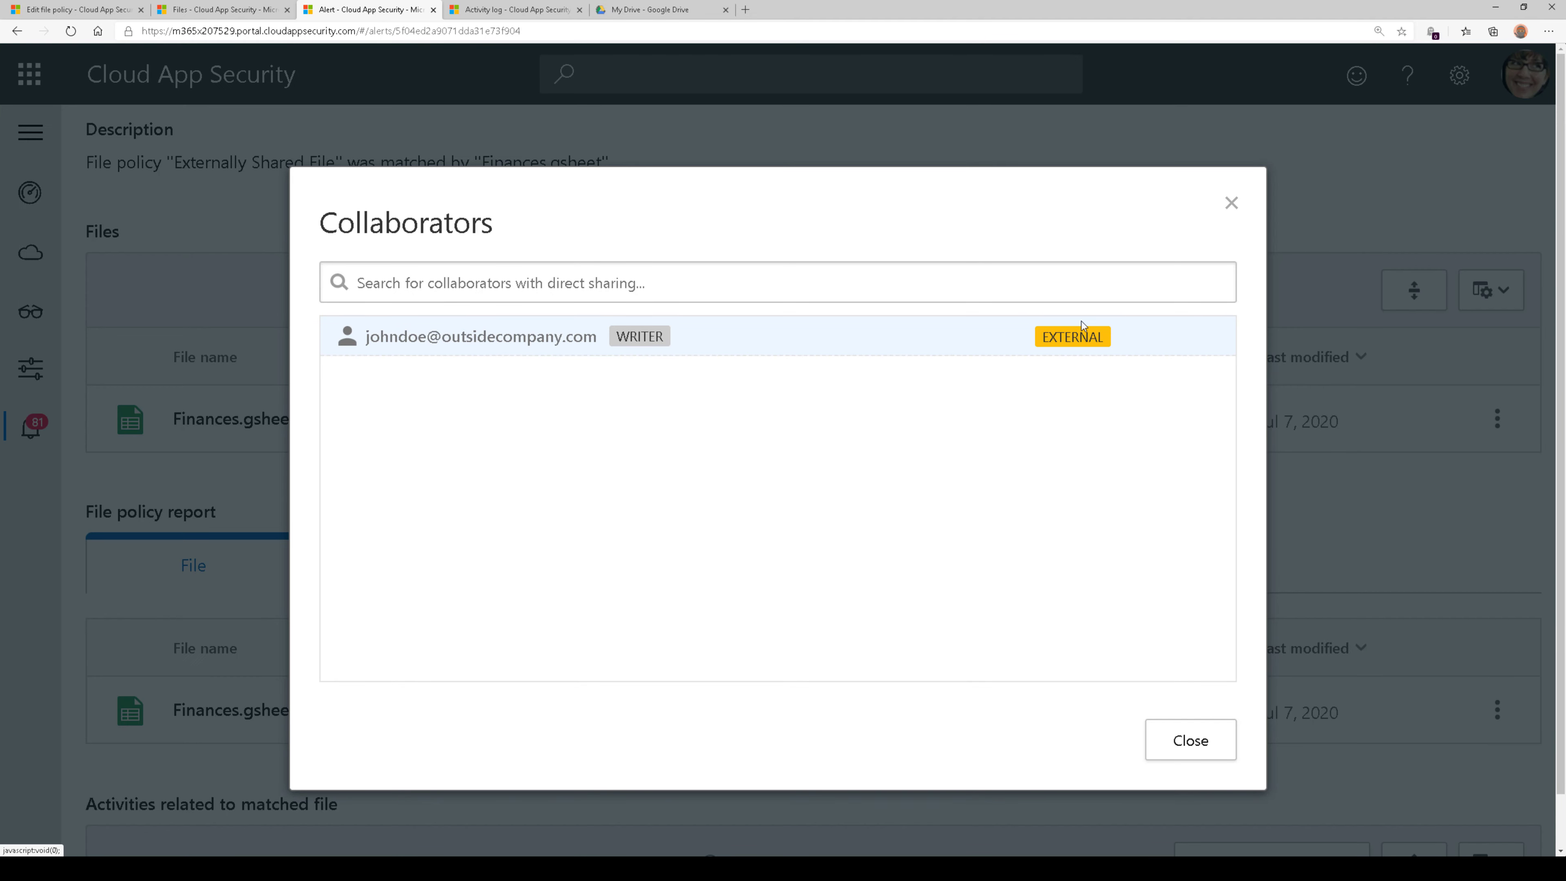
click(1178, 739)
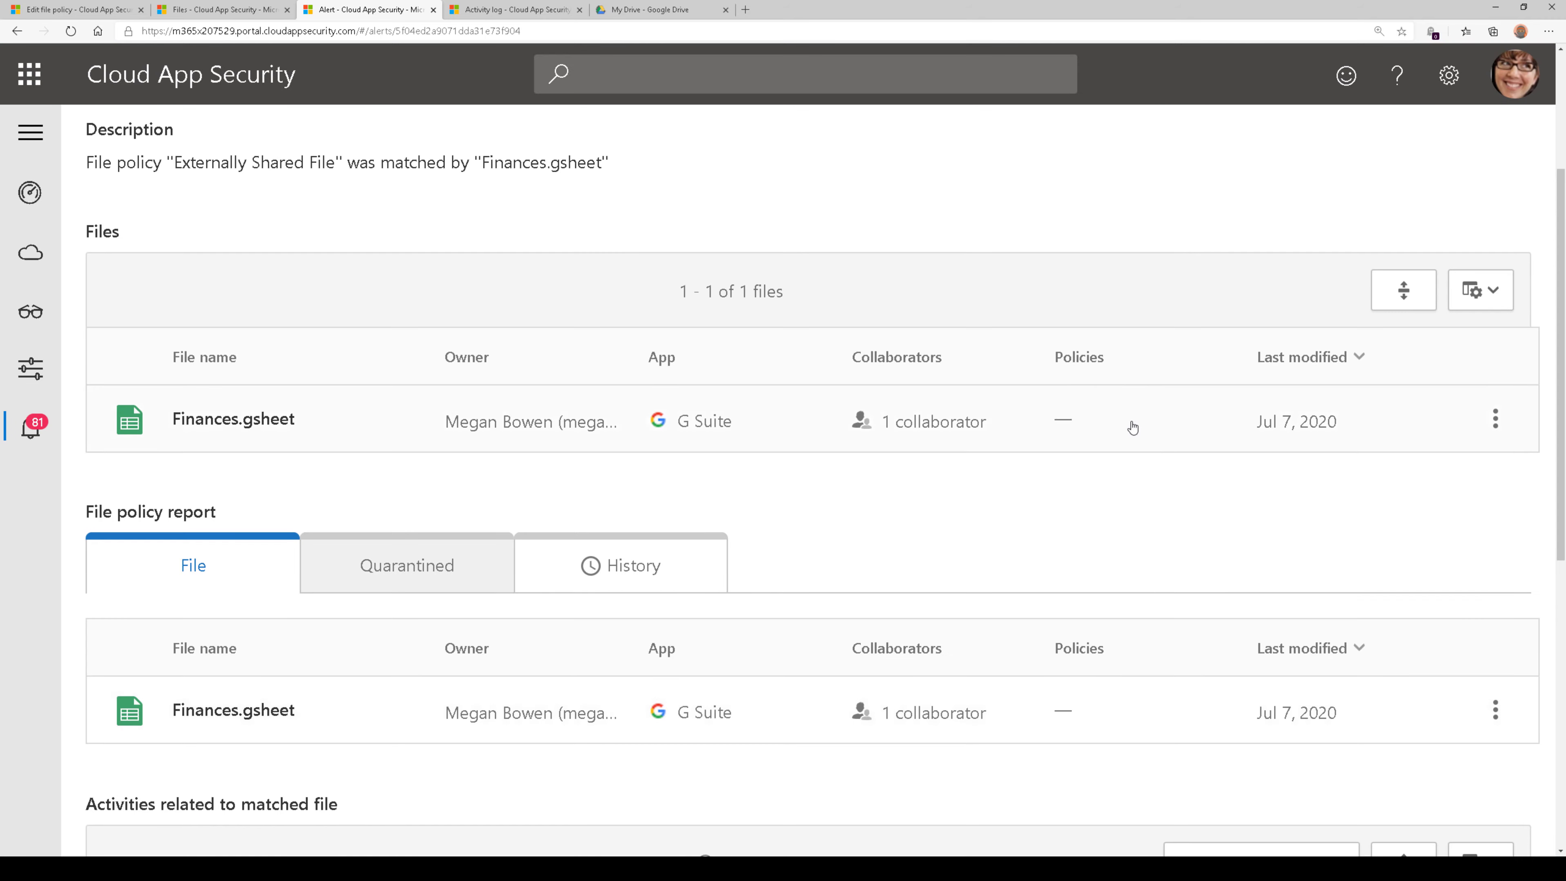
Inspect the details of the first Remove external permissions activity related to the matched file, and collapse them again
scroll(1072, 514, down, 2)
scroll(1000, 416, down, 4)
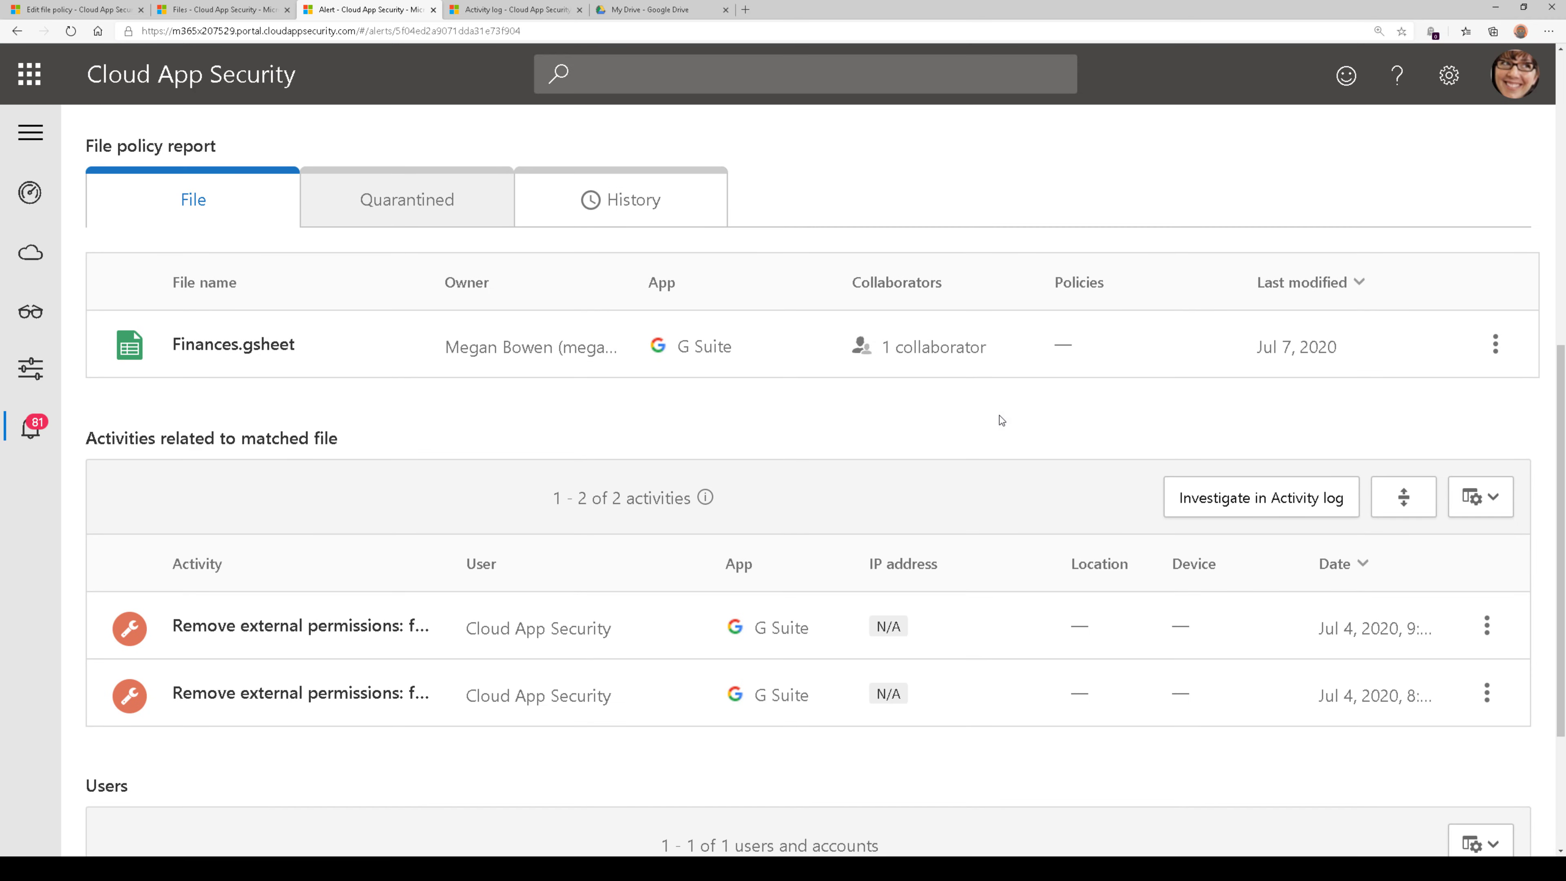
scroll(1000, 419, down, 2)
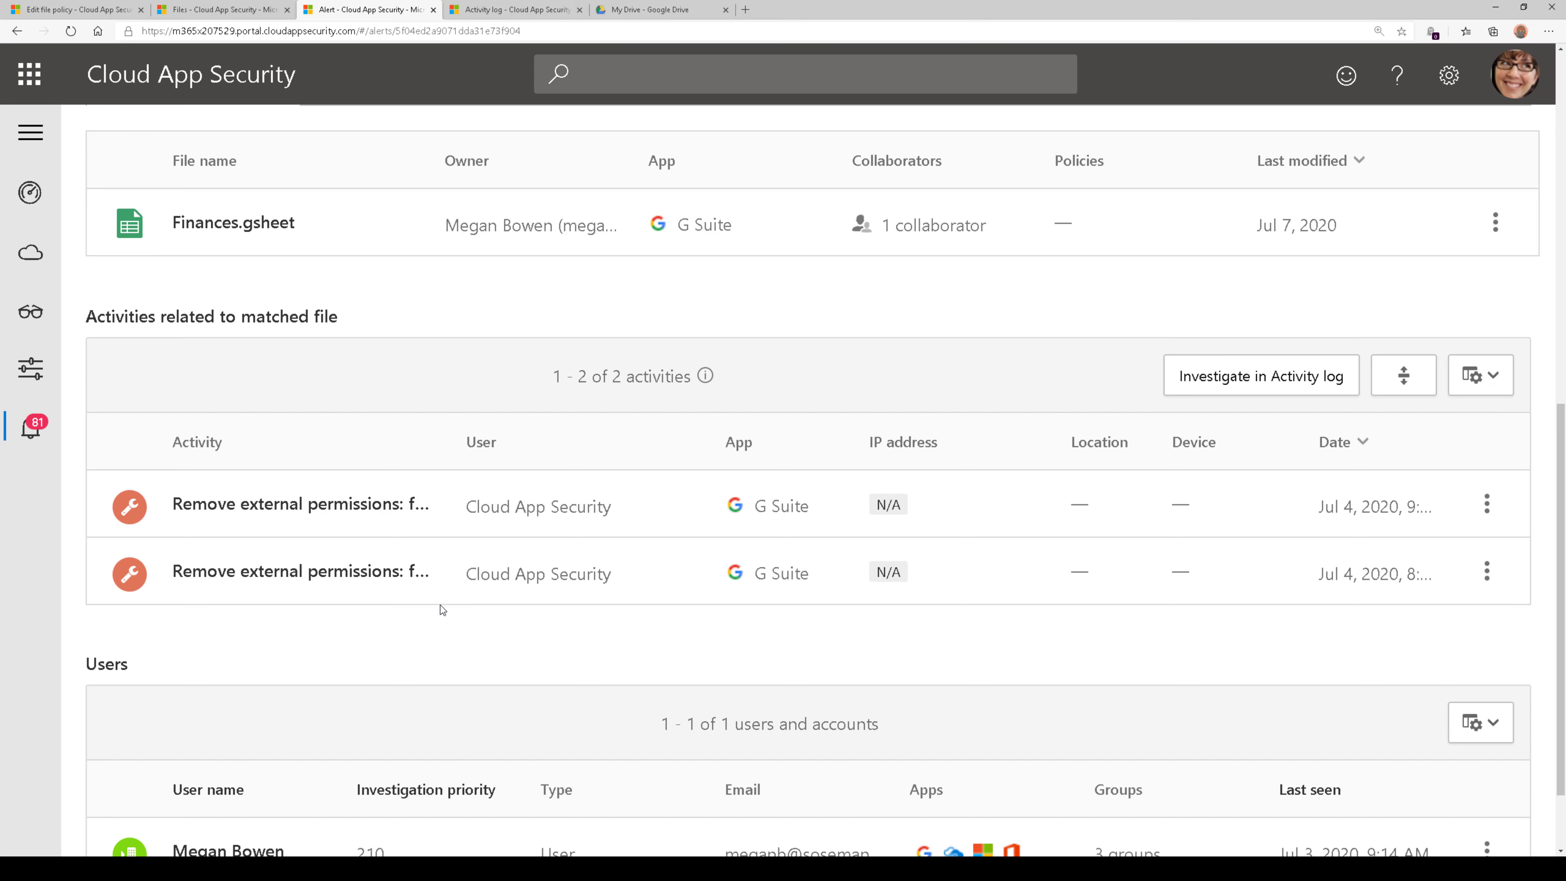
click(342, 515)
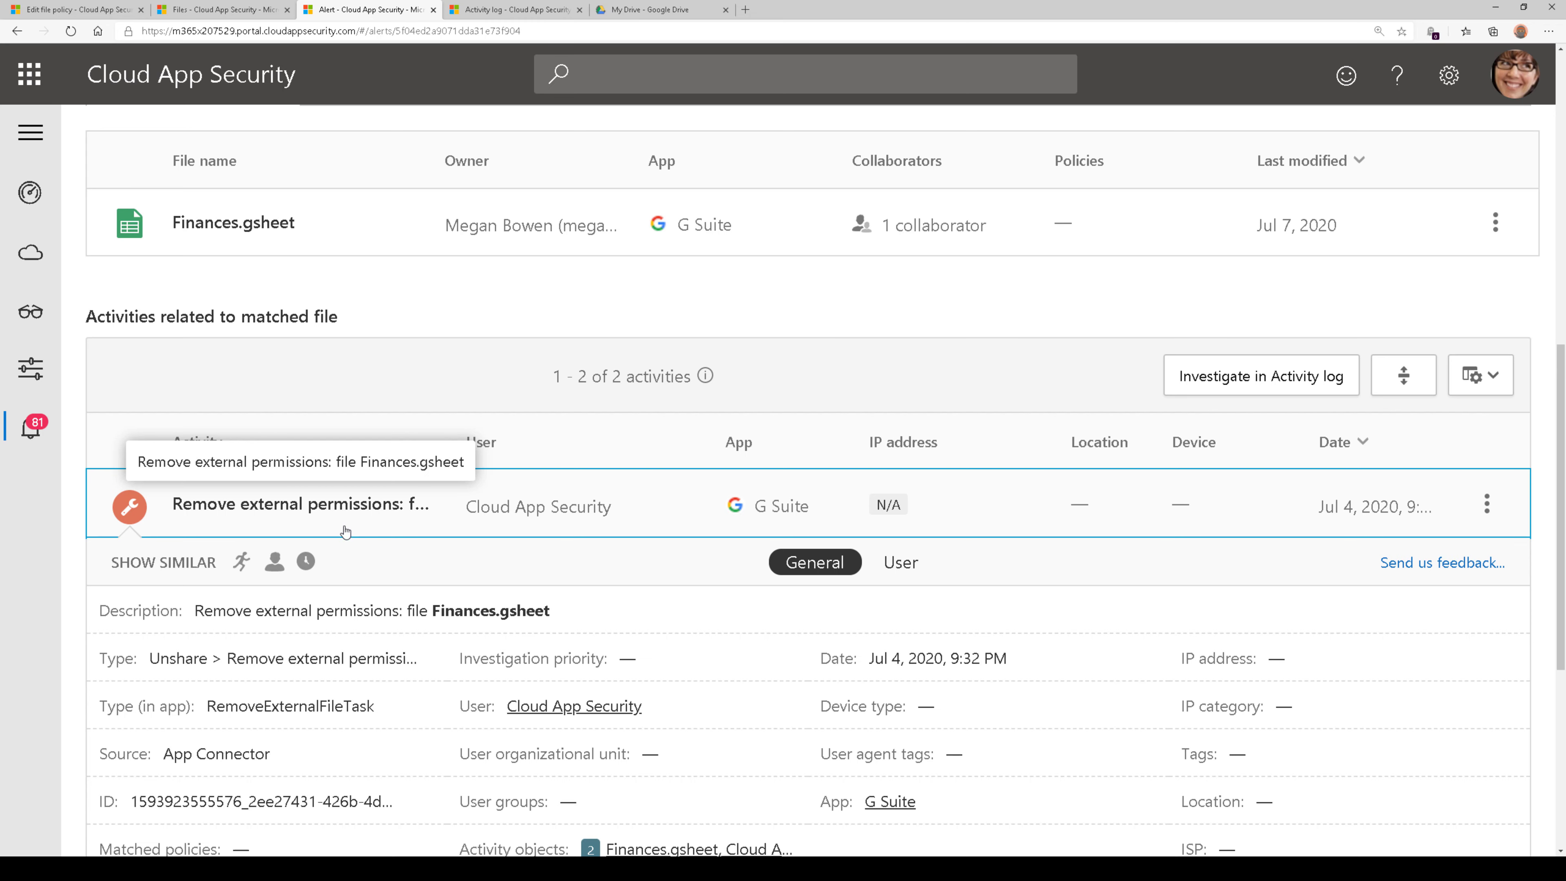
click(345, 525)
Open the user page of the file owner listed in the alert and examine the investigation priority score and alert timeline
scroll(451, 645, down, 2)
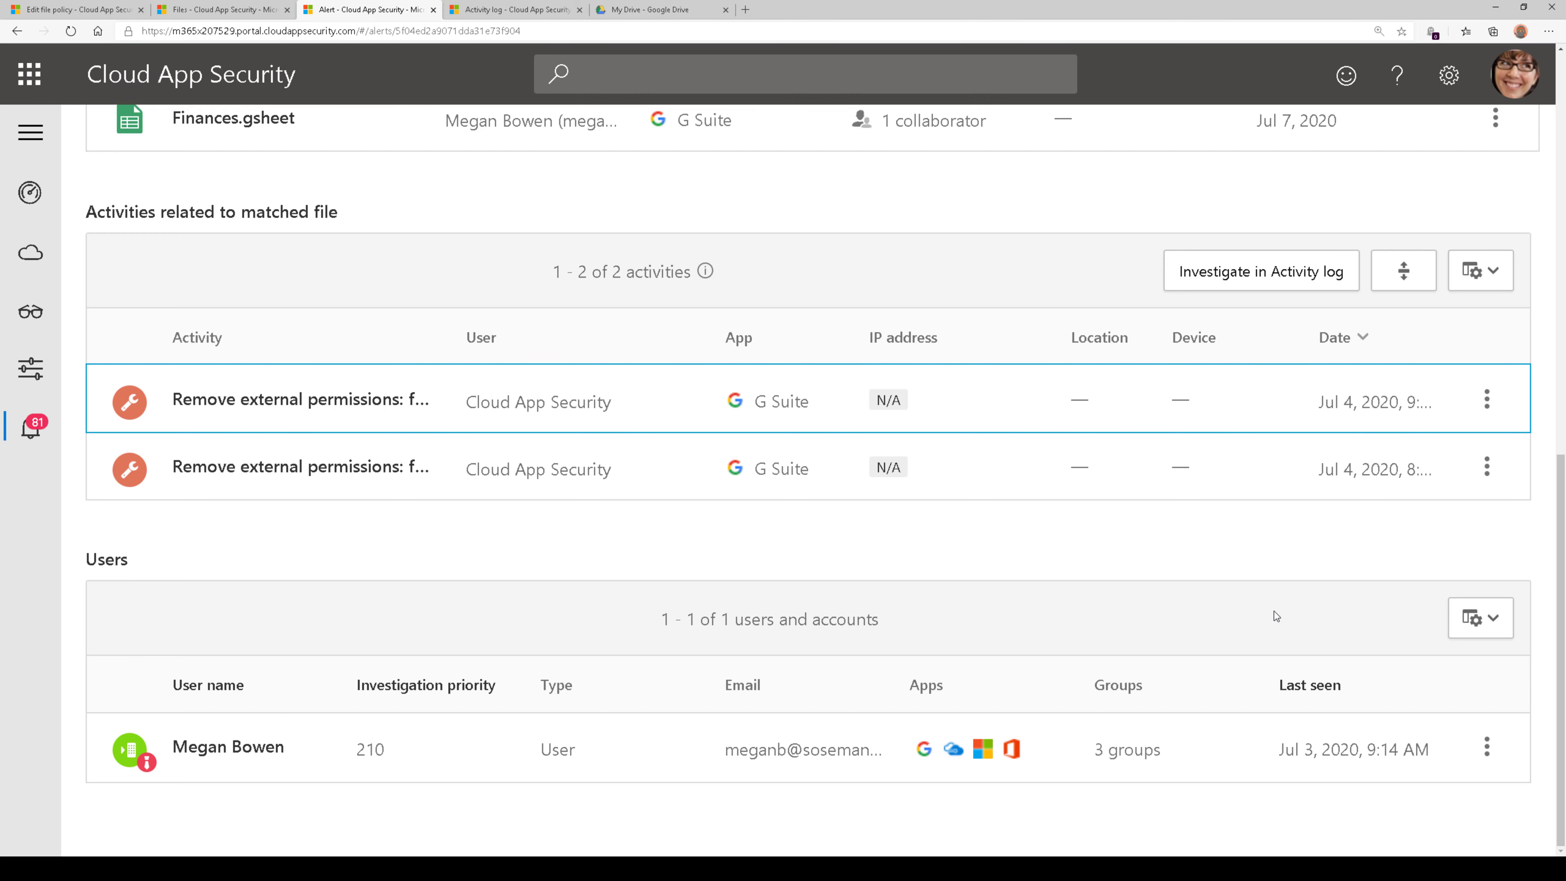
click(1487, 746)
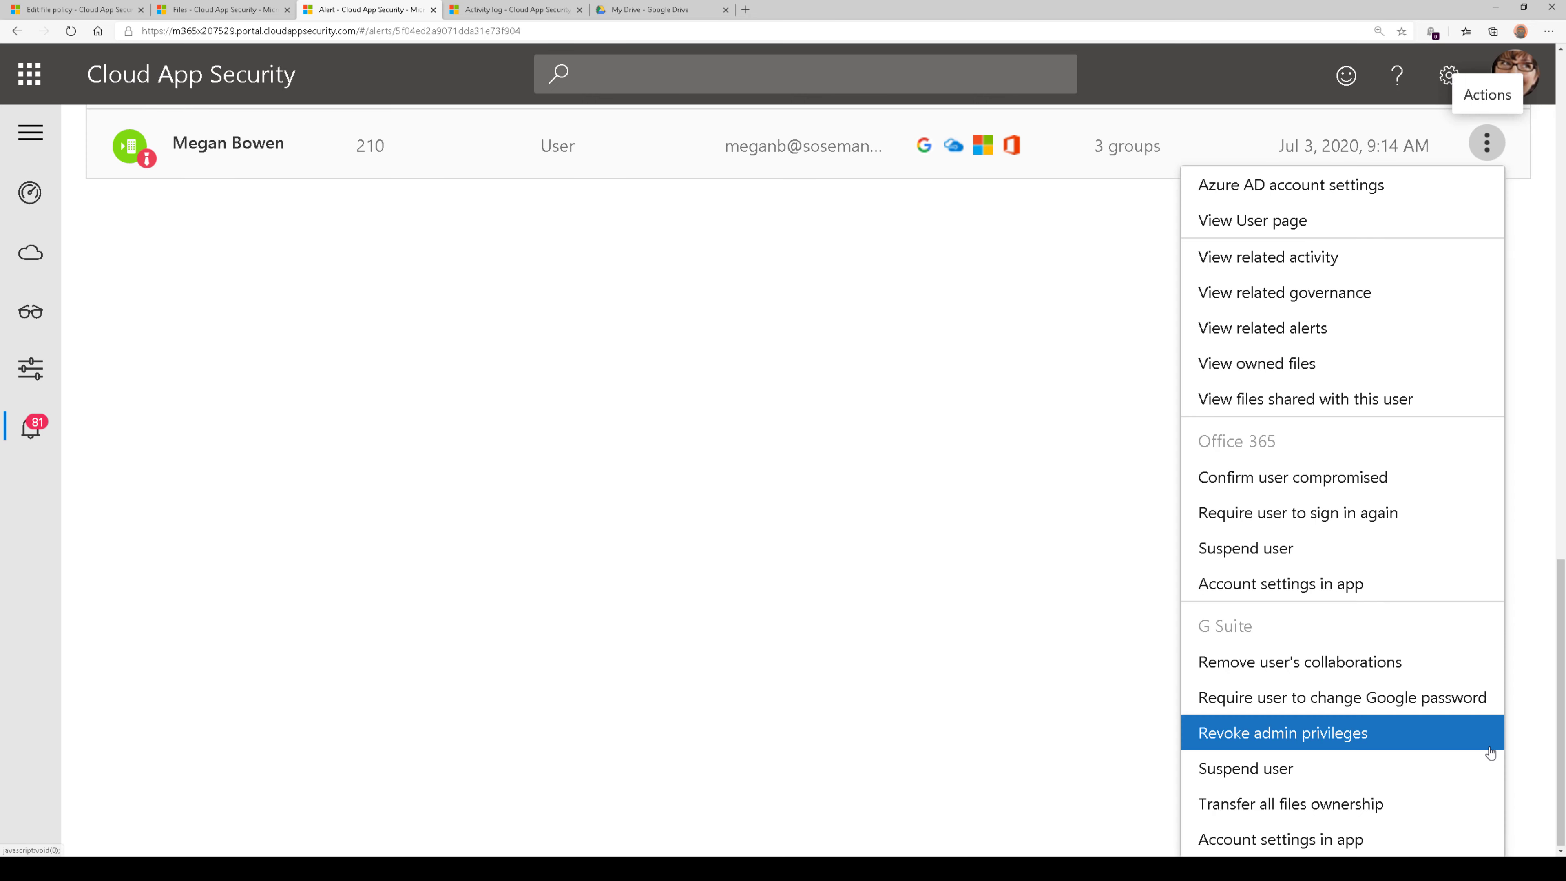
click(1359, 222)
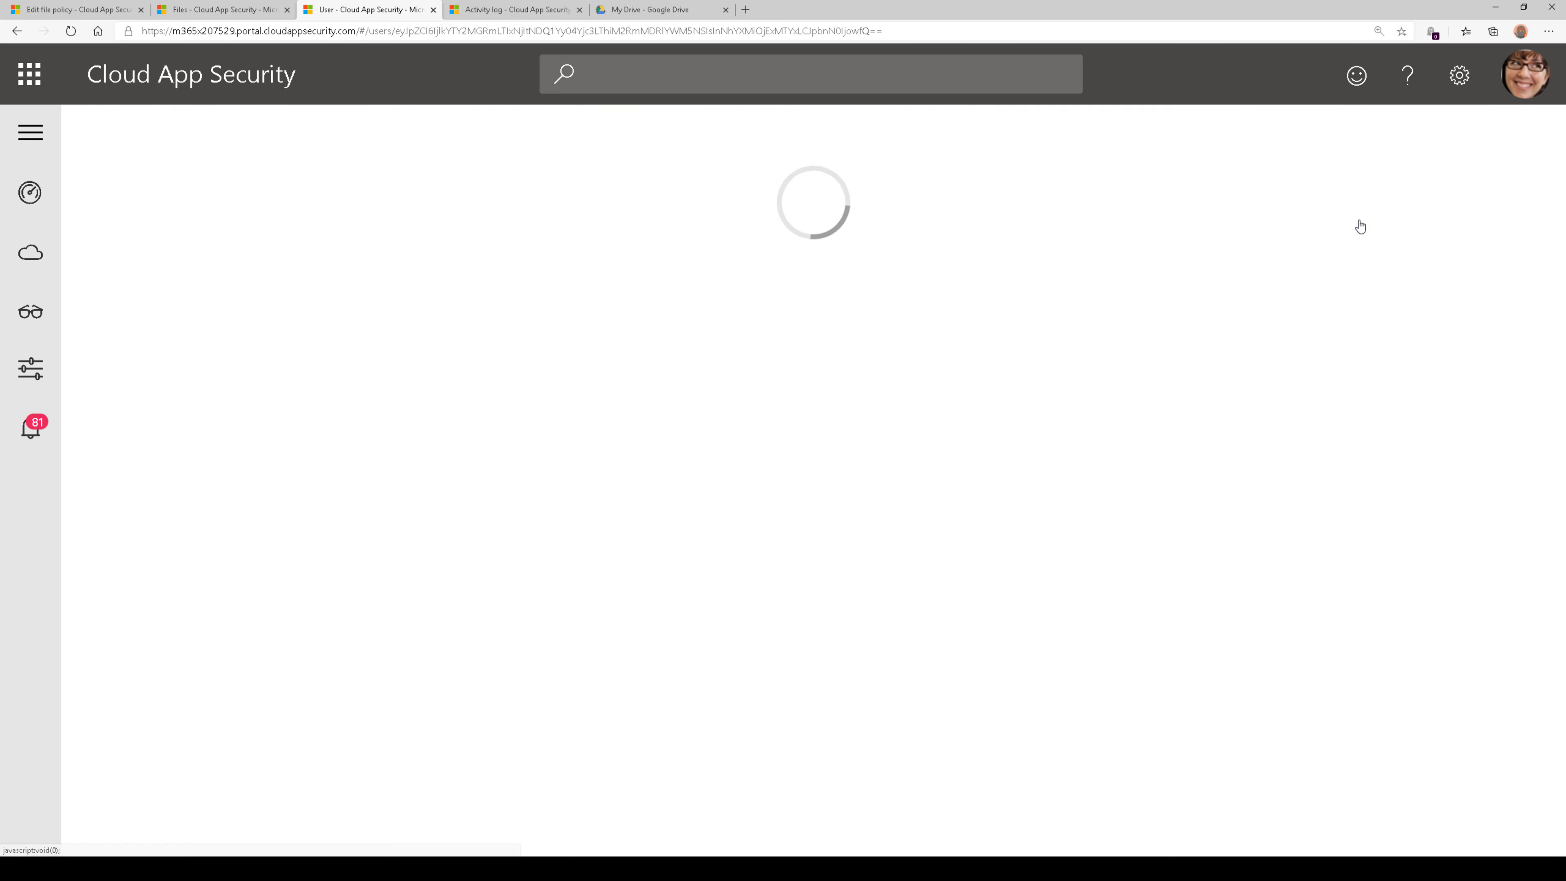
mouse_move(694, 431)
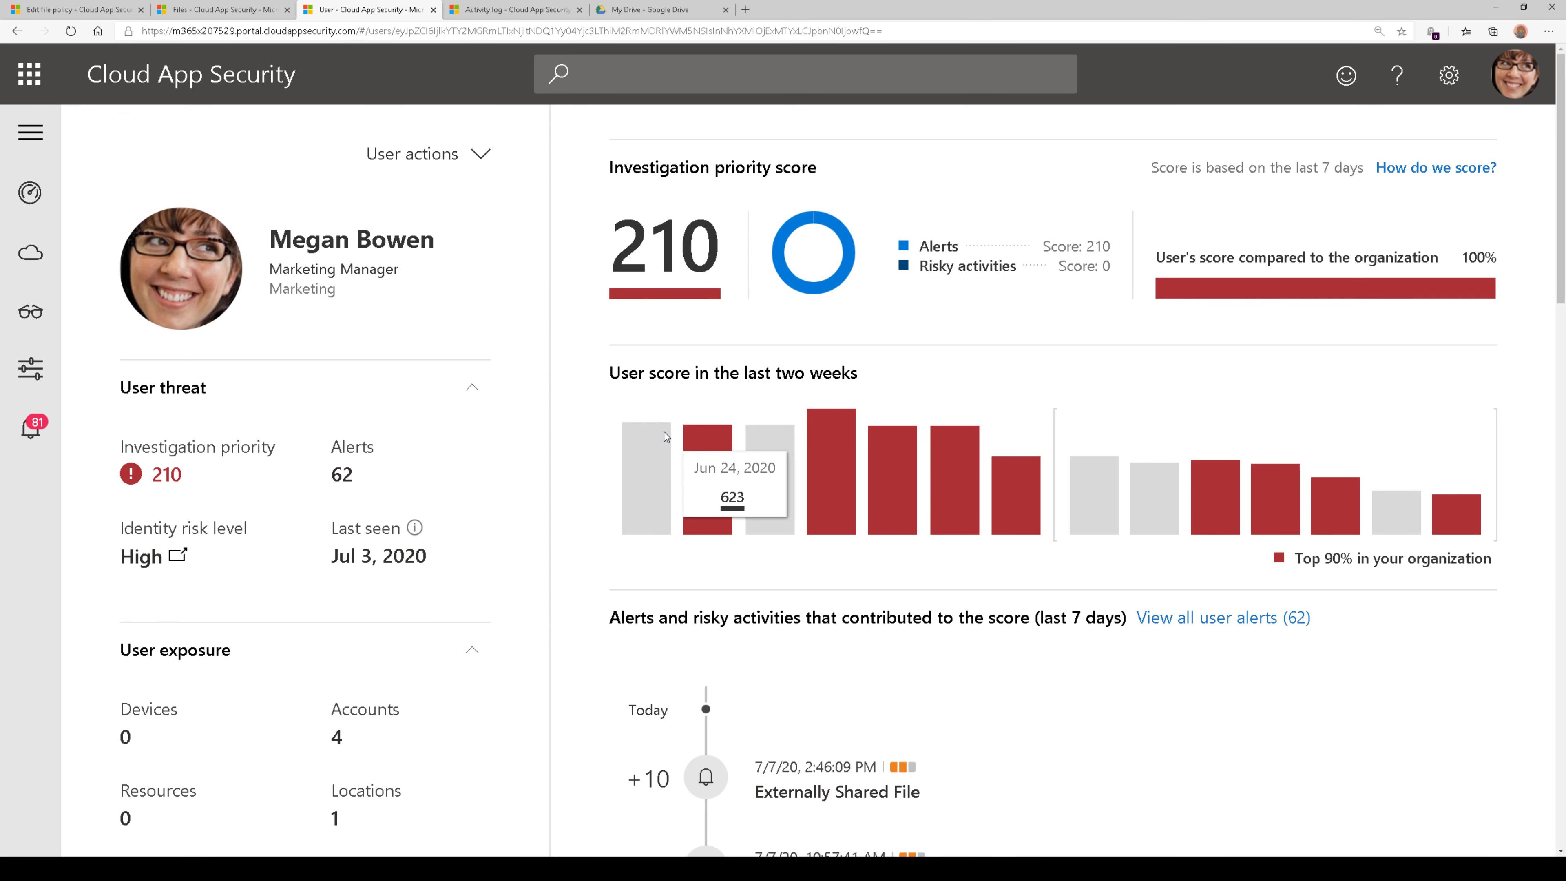
scroll(585, 469, down, 5)
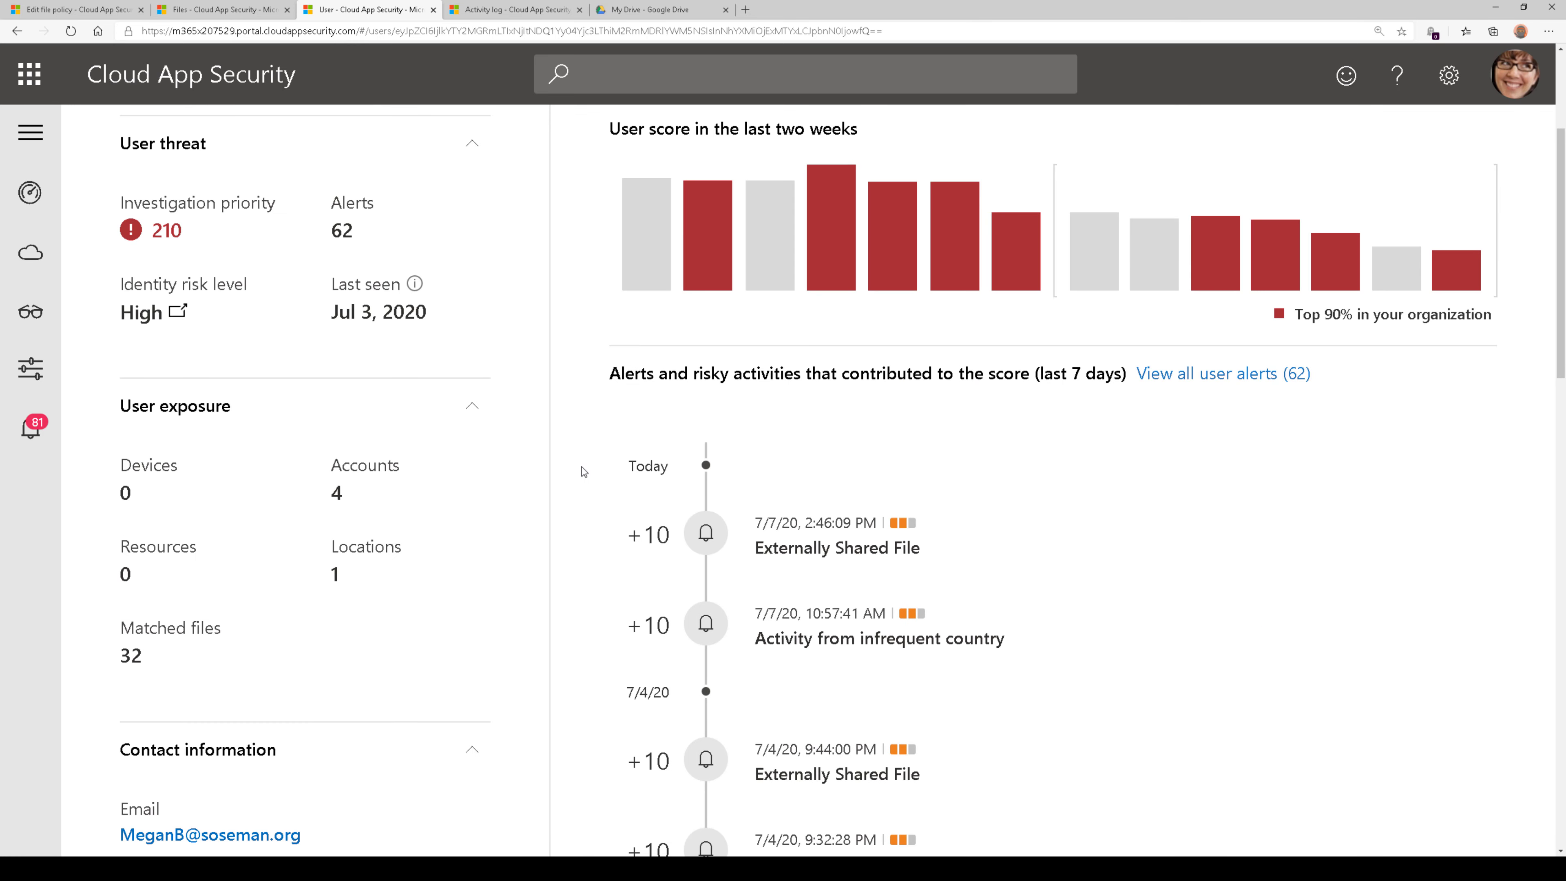
scroll(584, 472, down, 2)
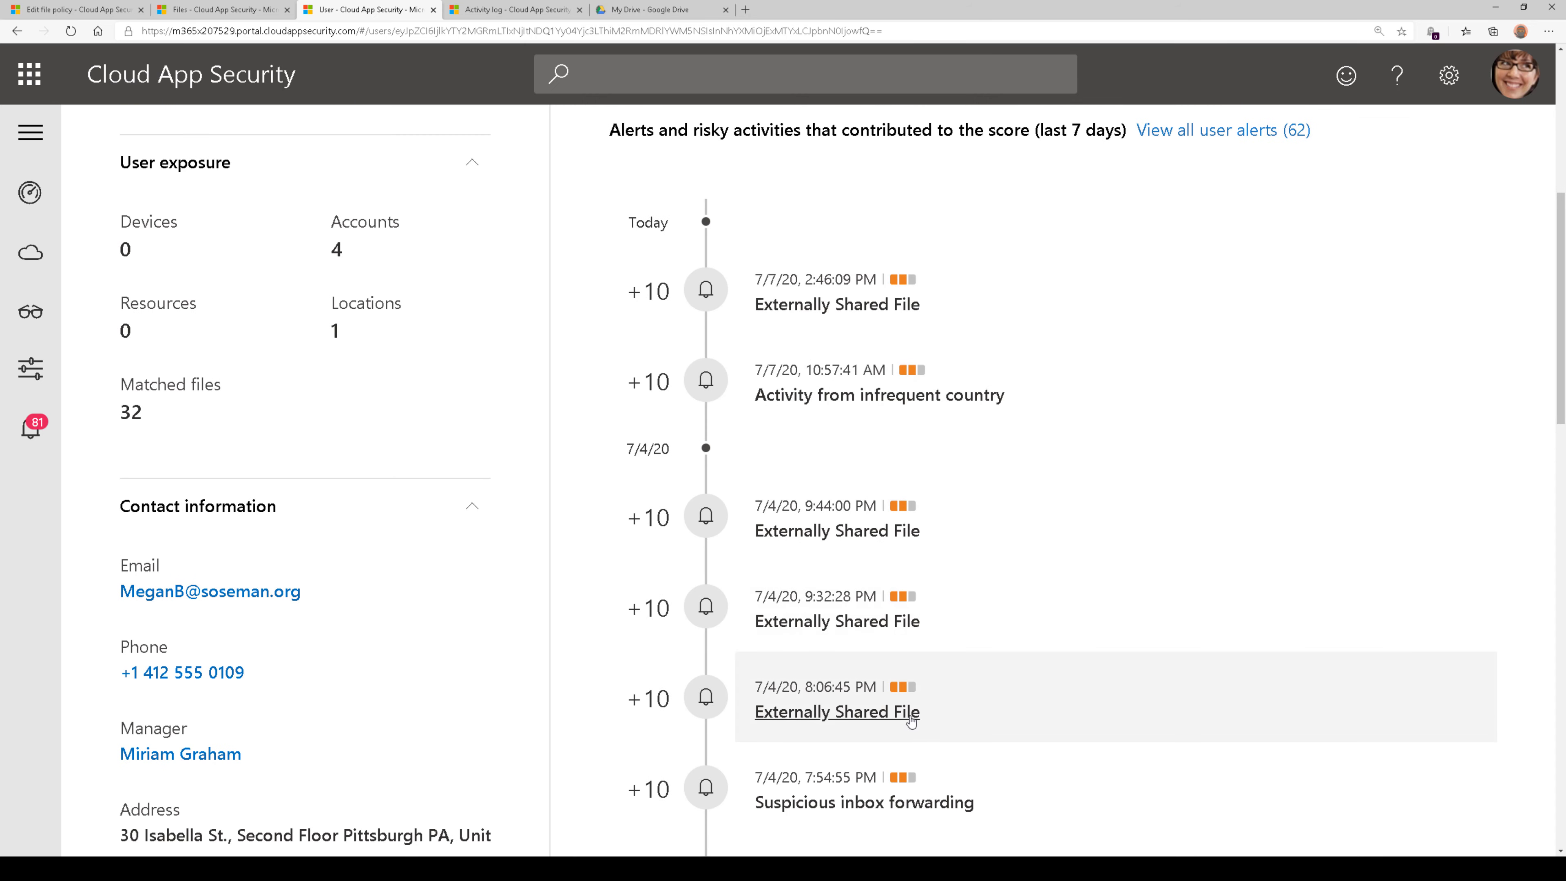
Look through the older alerts in the user's alert timeline and return to the Files list
scroll(907, 723, down, 5)
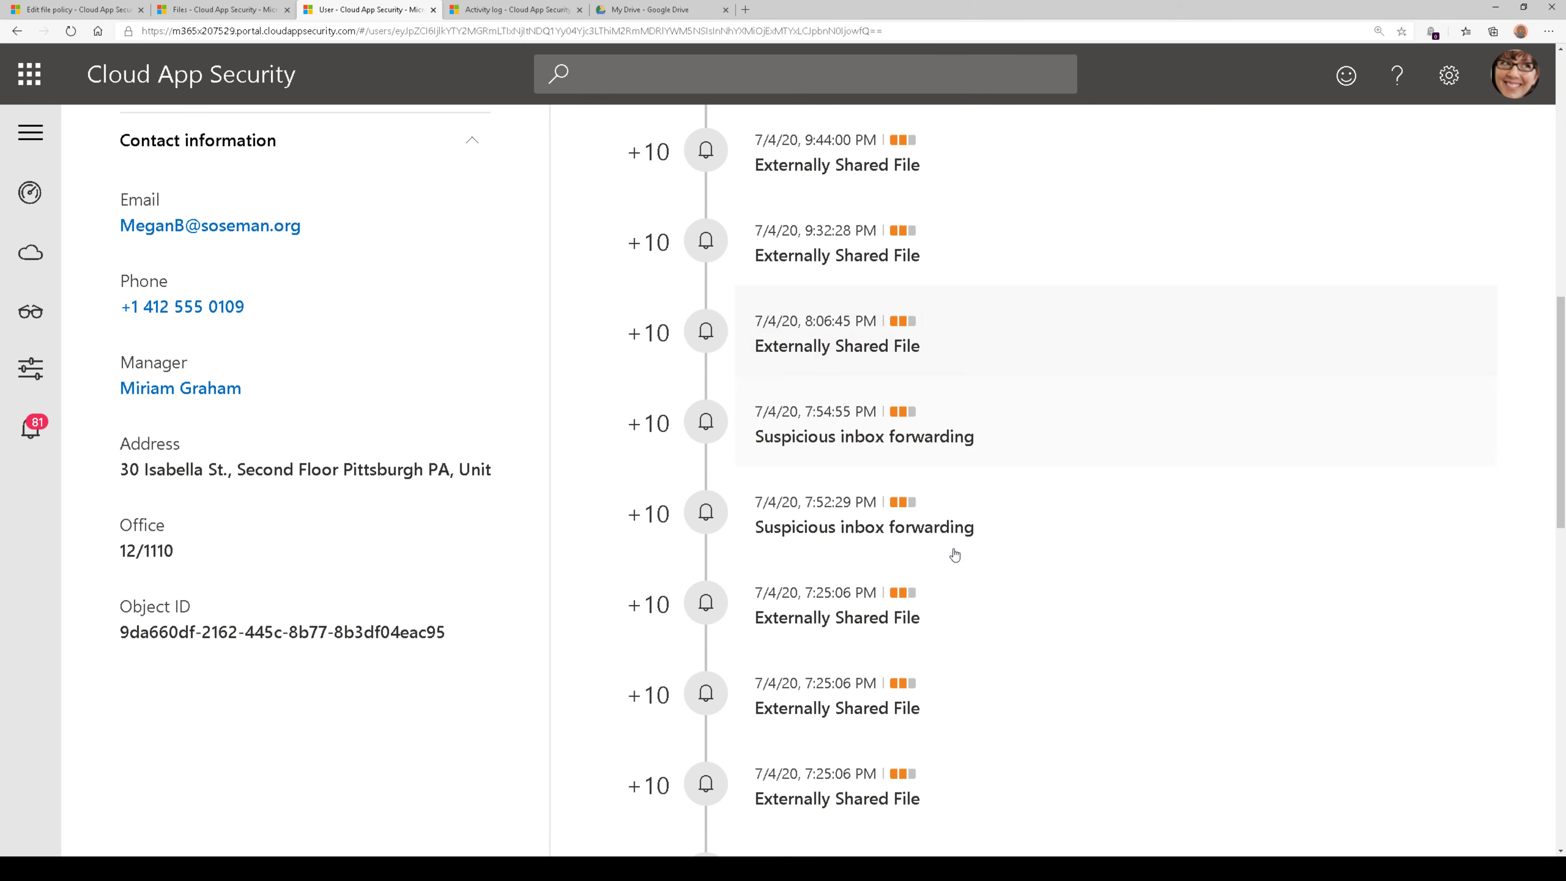
scroll(912, 646, up, 7)
click(199, 9)
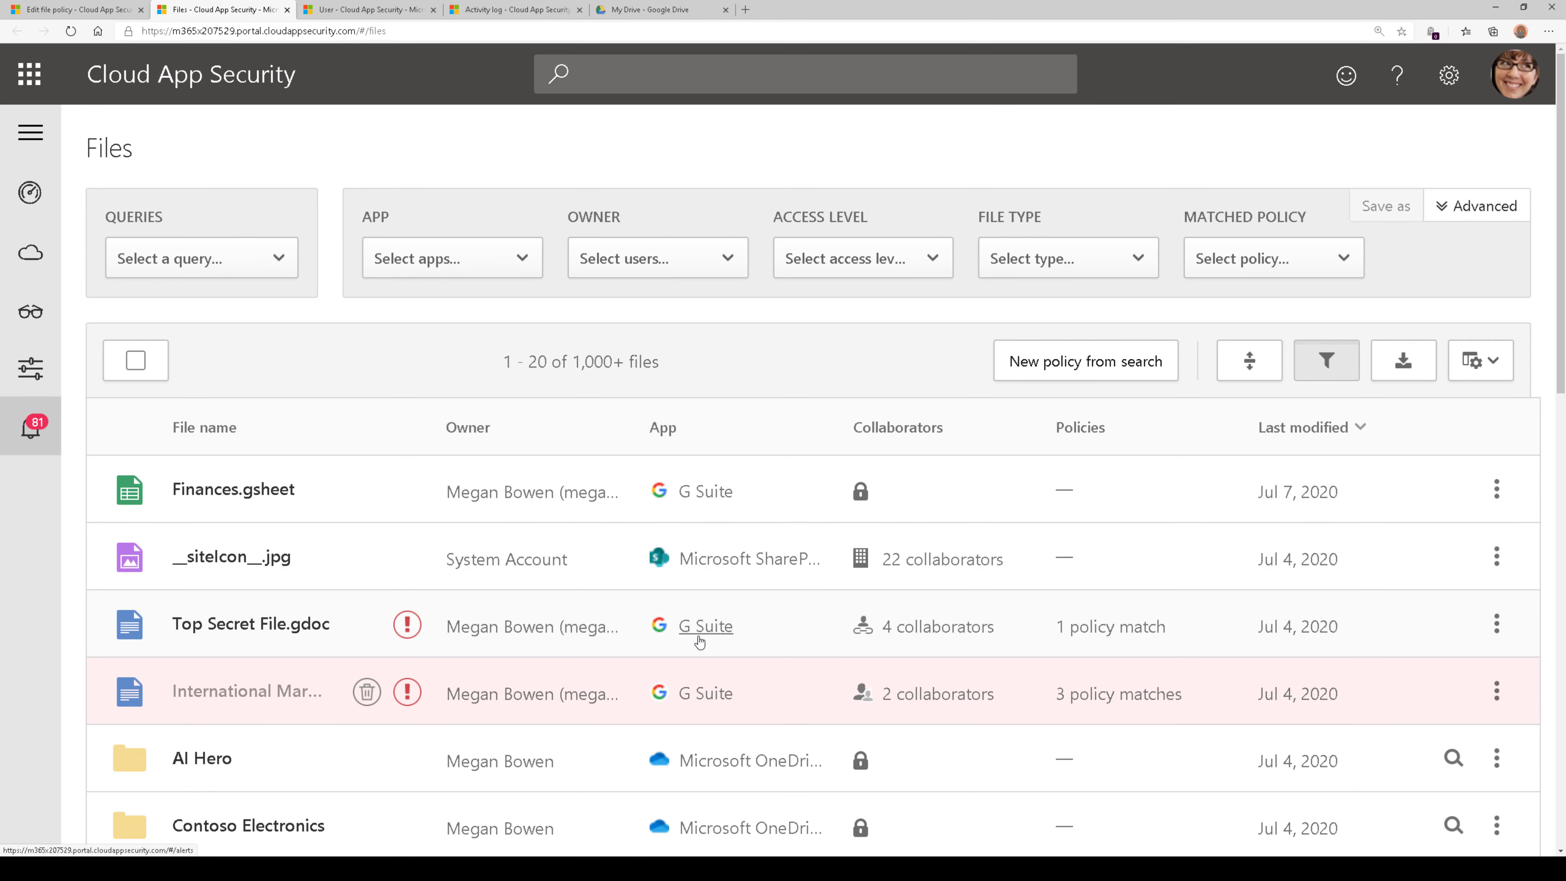
Expand the details of Finances.gsheet, view the actions available for the file, and collapse the details again
scroll(697, 642, down, 2)
click(368, 369)
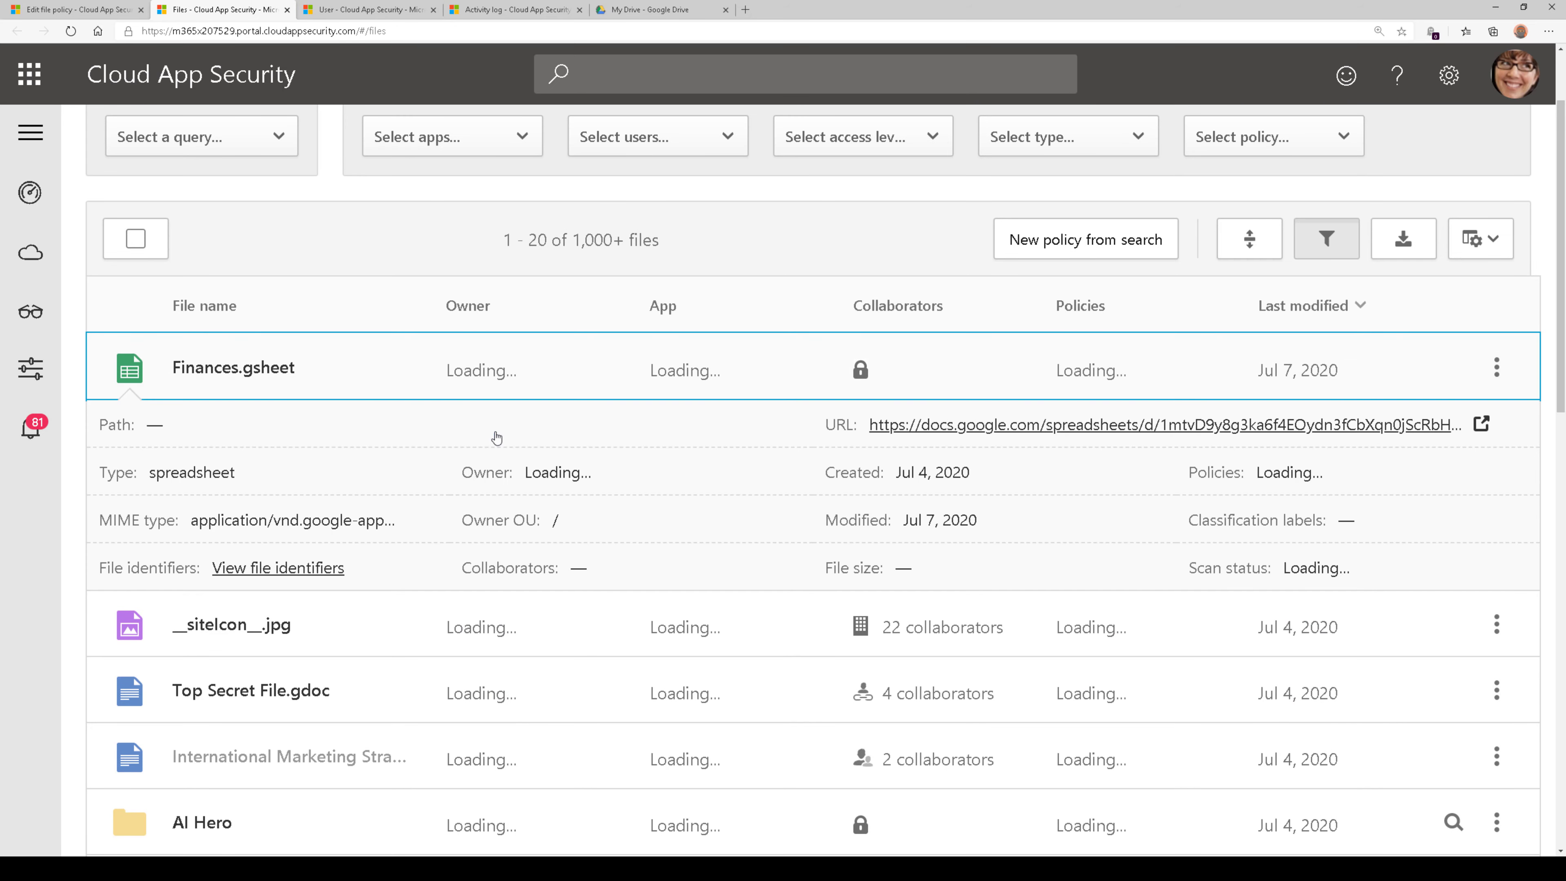
click(1496, 368)
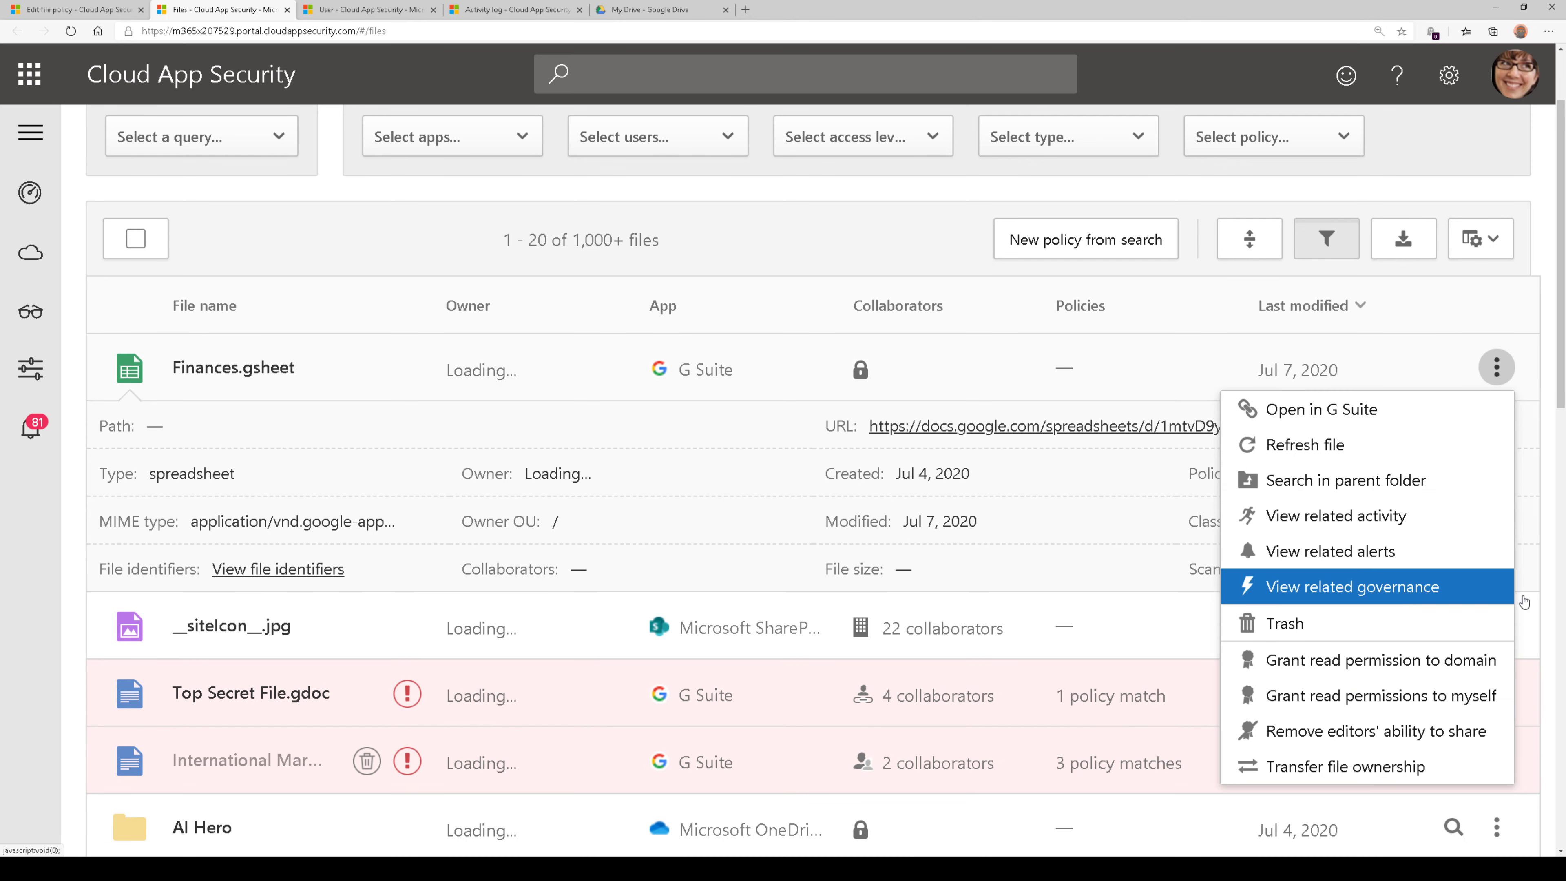
click(1544, 591)
click(371, 367)
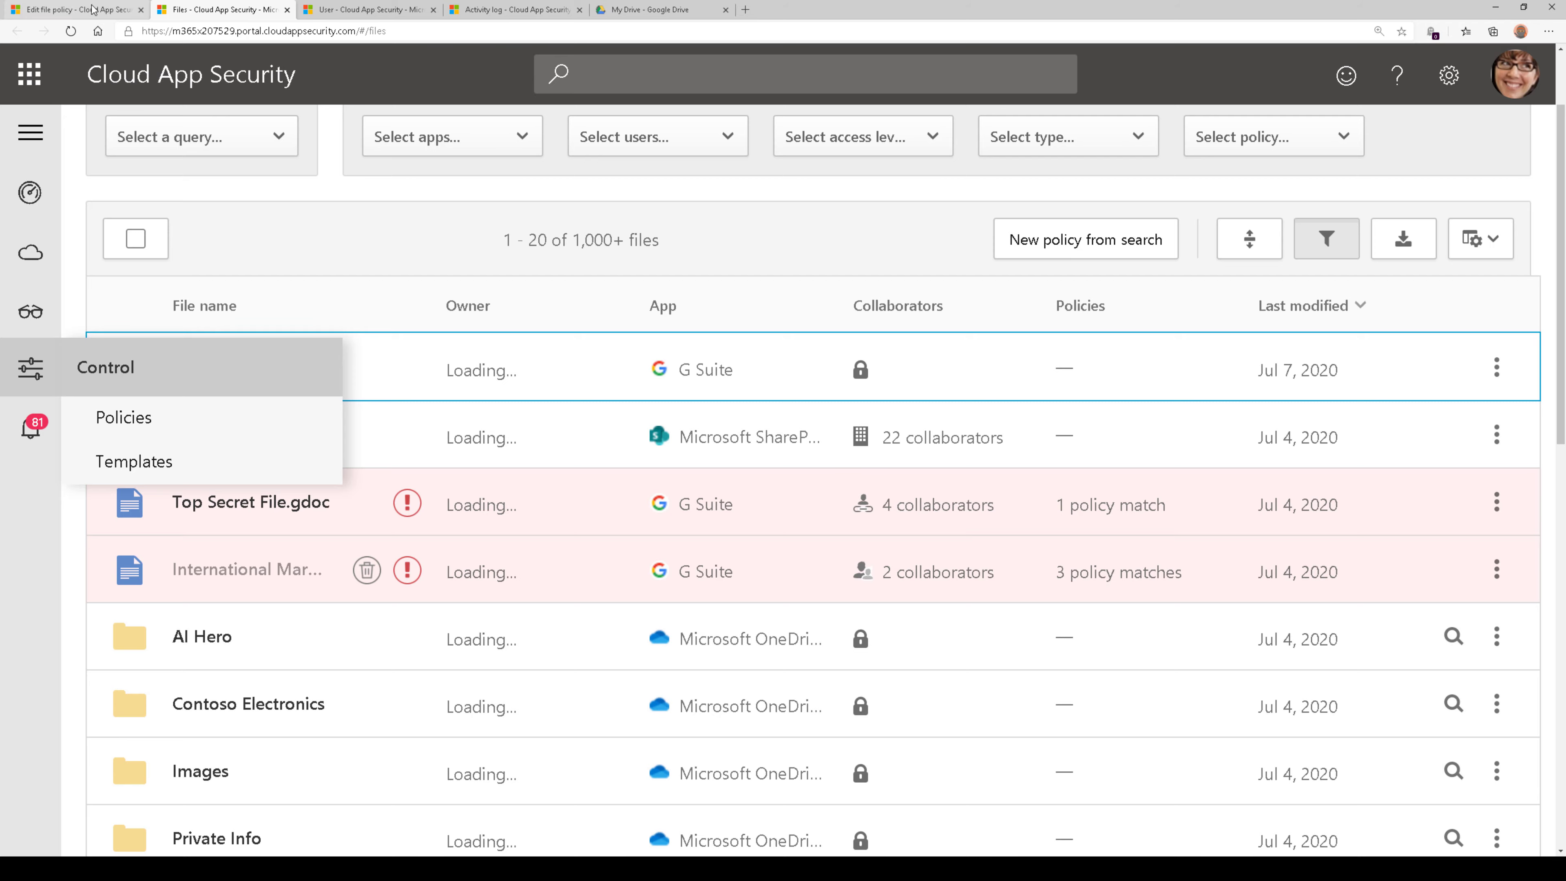
Return to the file policy being edited and examine its governance actions for G Suite
click(77, 10)
click(542, 411)
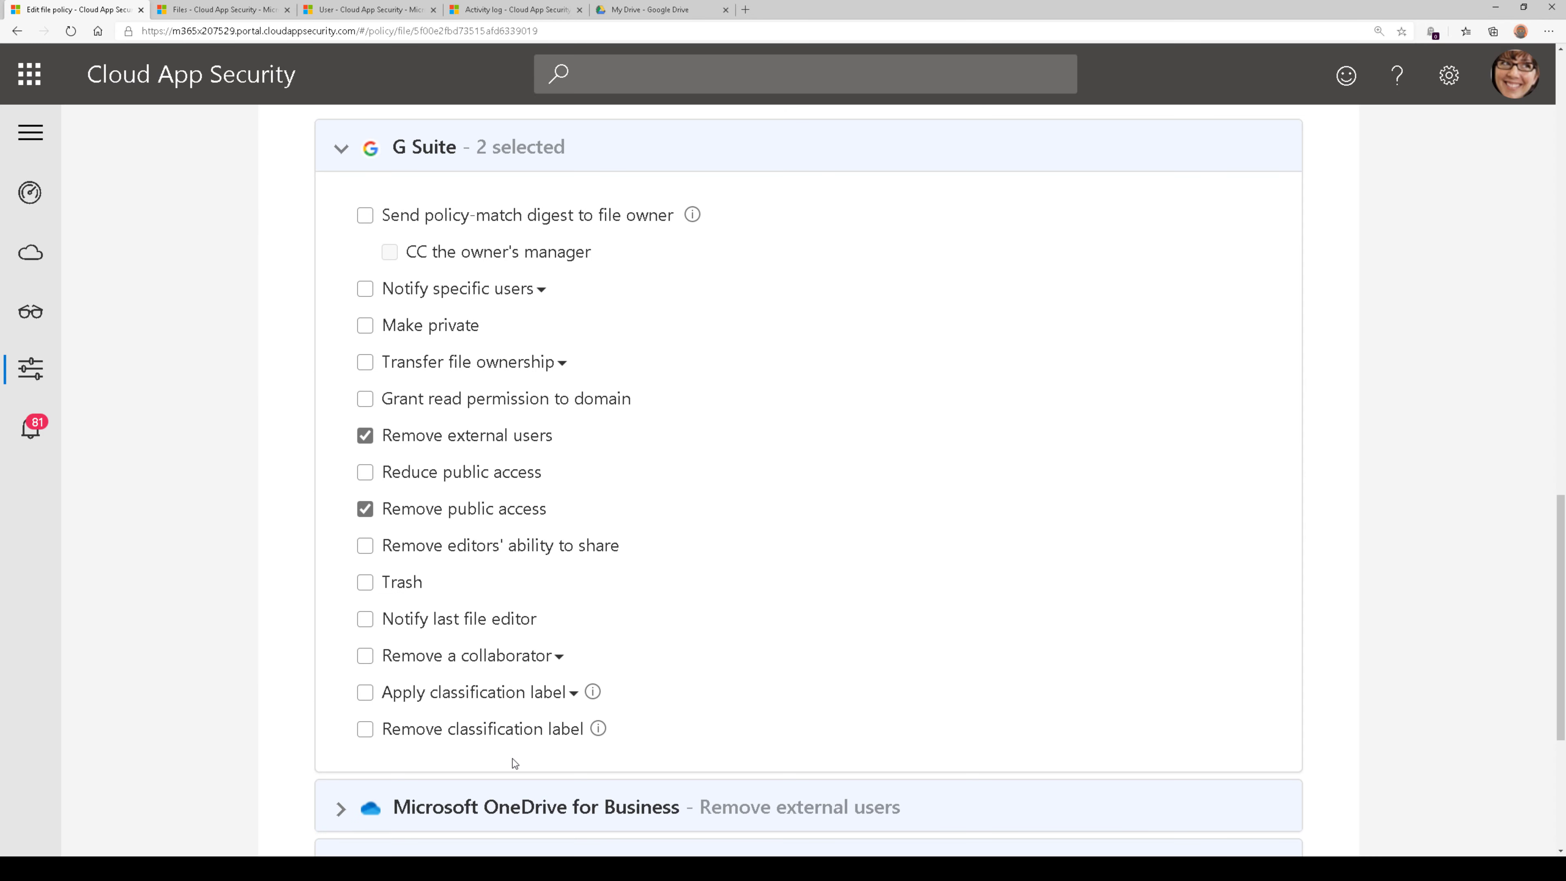
scroll(655, 660, up, 2)
scroll(661, 644, down, 2)
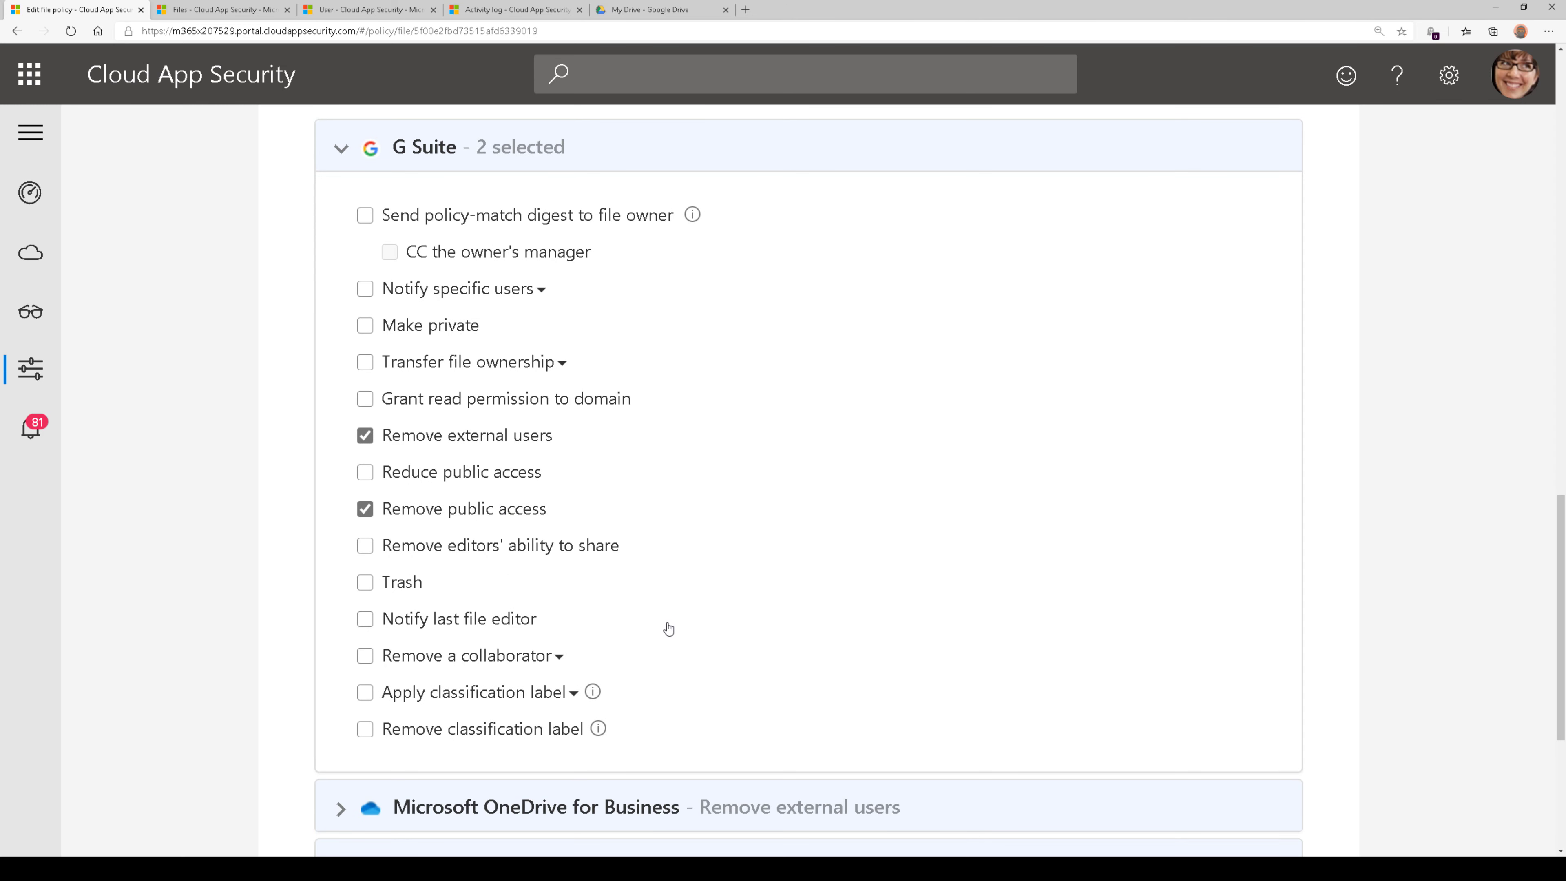